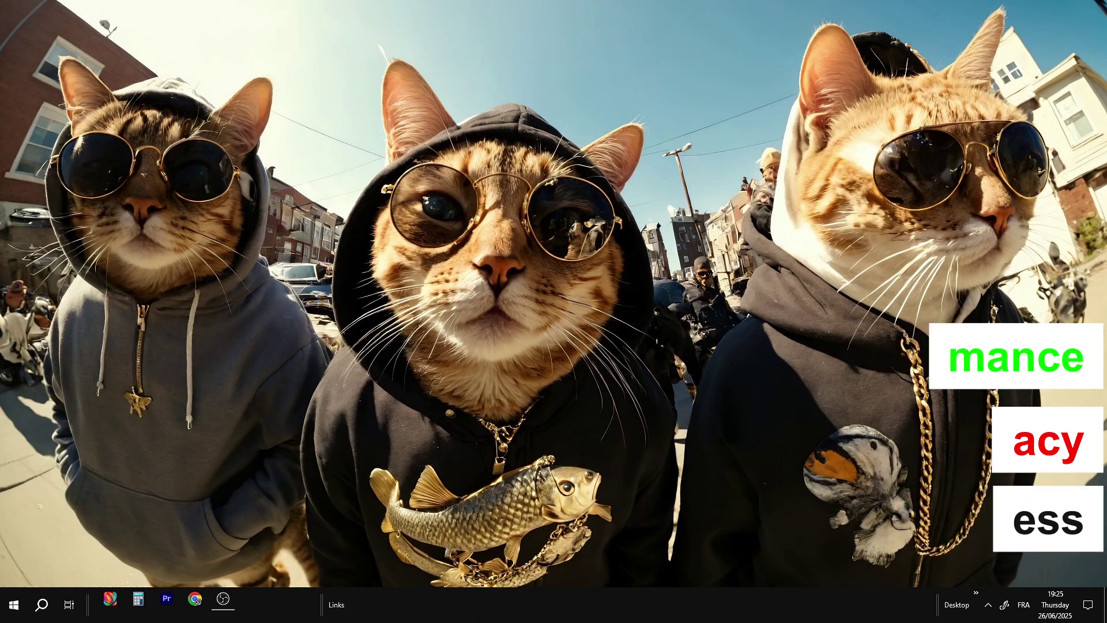
# Search the Start menu for 'services' so the Services app shows as the best match.
pyautogui.click(4, 610)
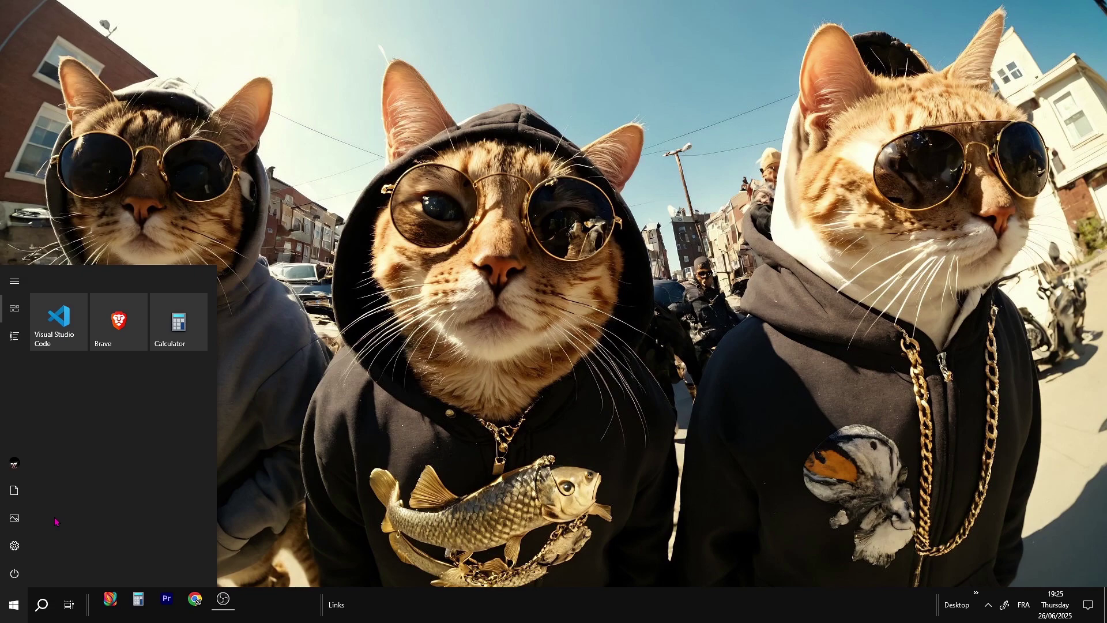
pyautogui.write('services')
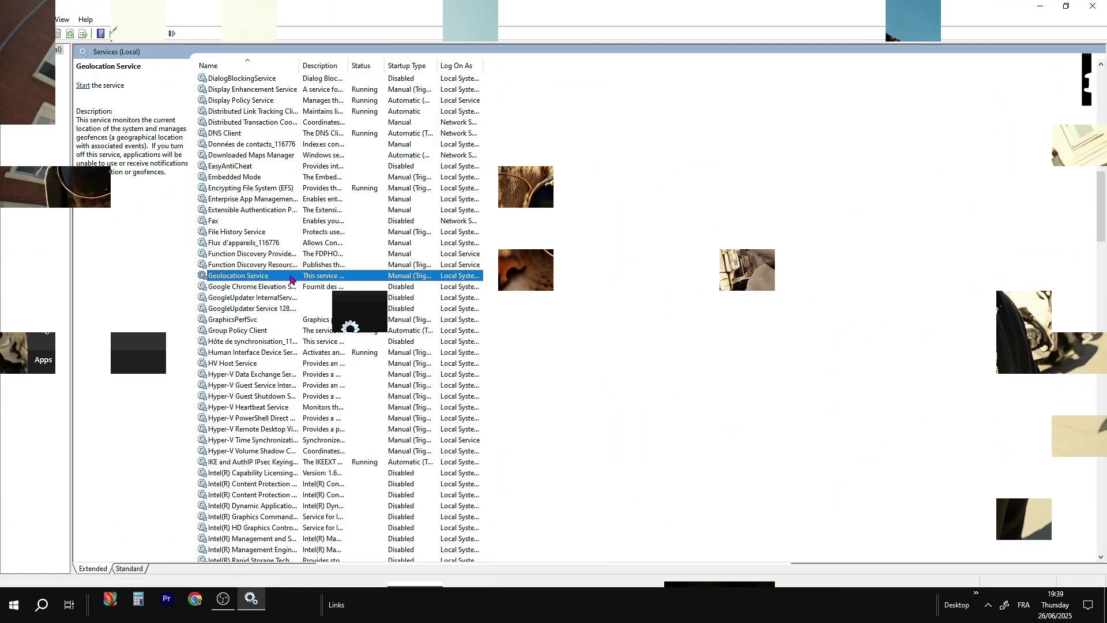
# Set Geolocation Service's startup type to Disabled in its Properties.
pyautogui.rightClick(291, 276)
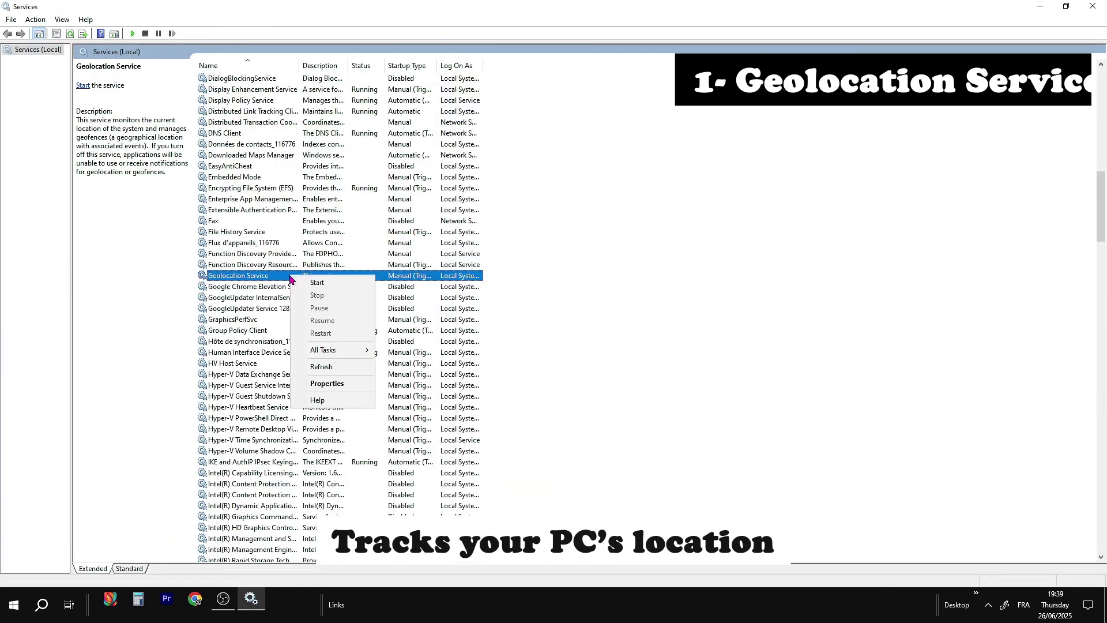
pyautogui.click(327, 384)
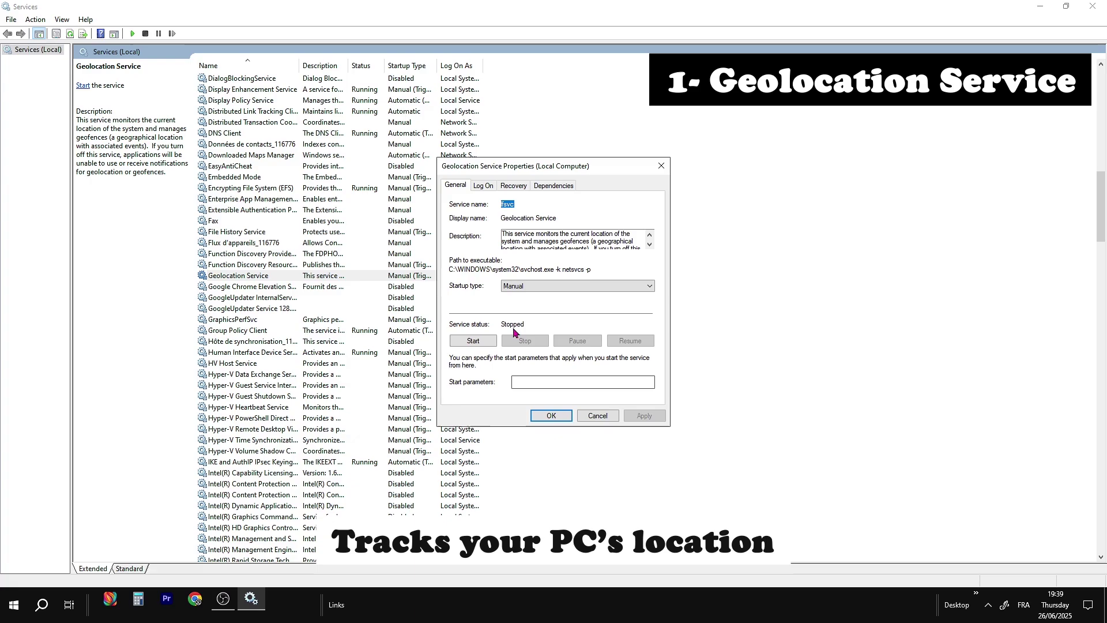
pyautogui.click(519, 286)
pyautogui.click(526, 320)
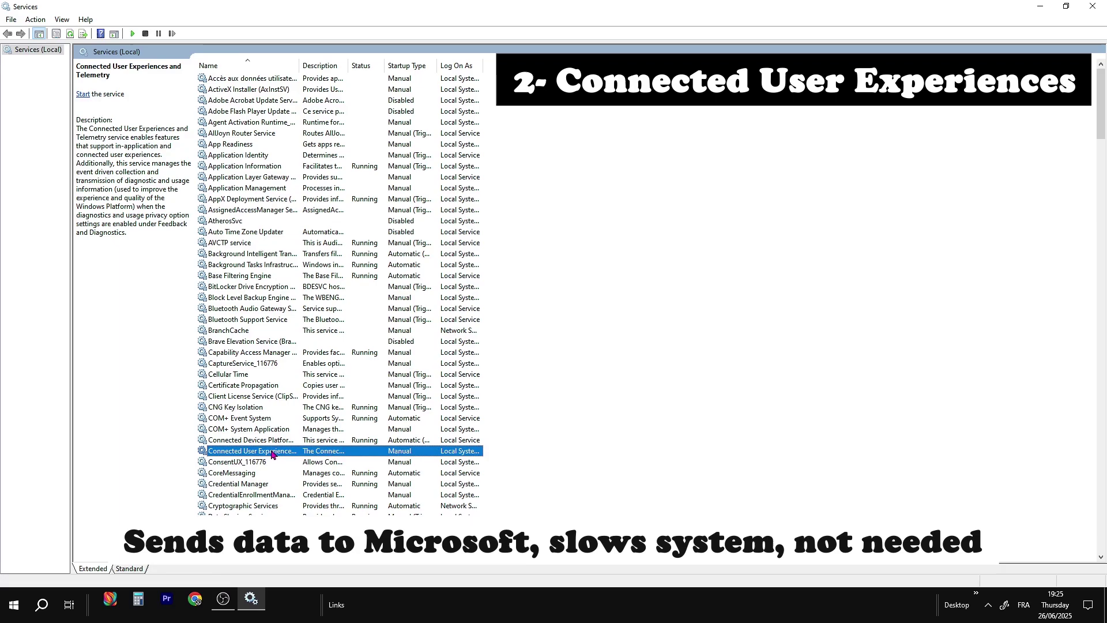
# Disable Connected User Experiences and Telemetry's startup type, apply, and close its Properties.
pyautogui.rightClick(409, 458)
pyautogui.click(449, 570)
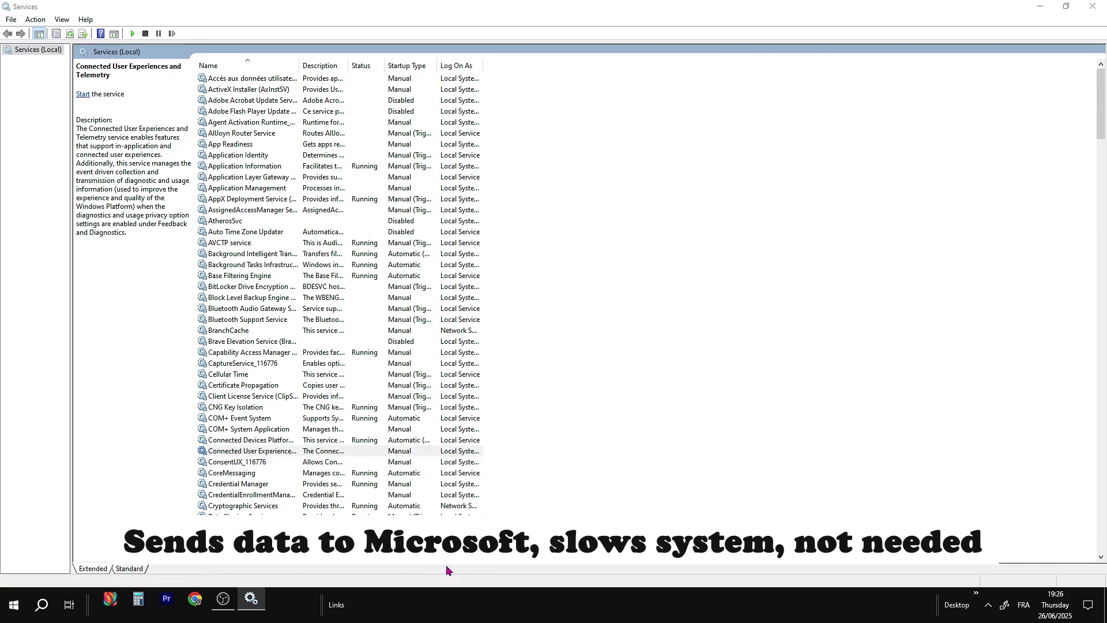
pyautogui.click(554, 288)
pyautogui.click(544, 321)
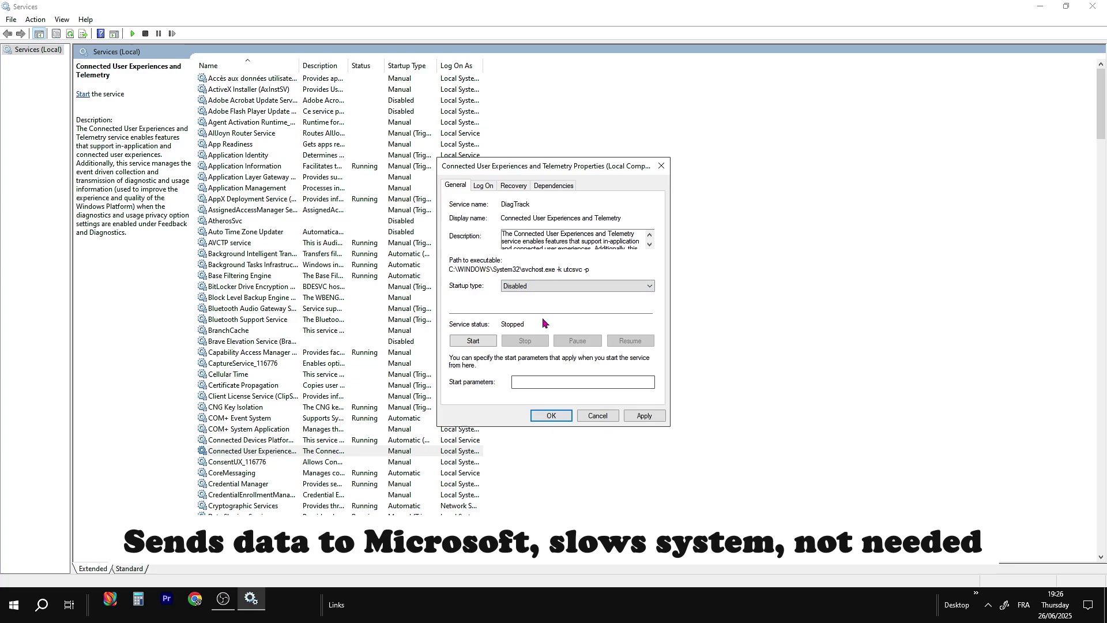
pyautogui.click(644, 415)
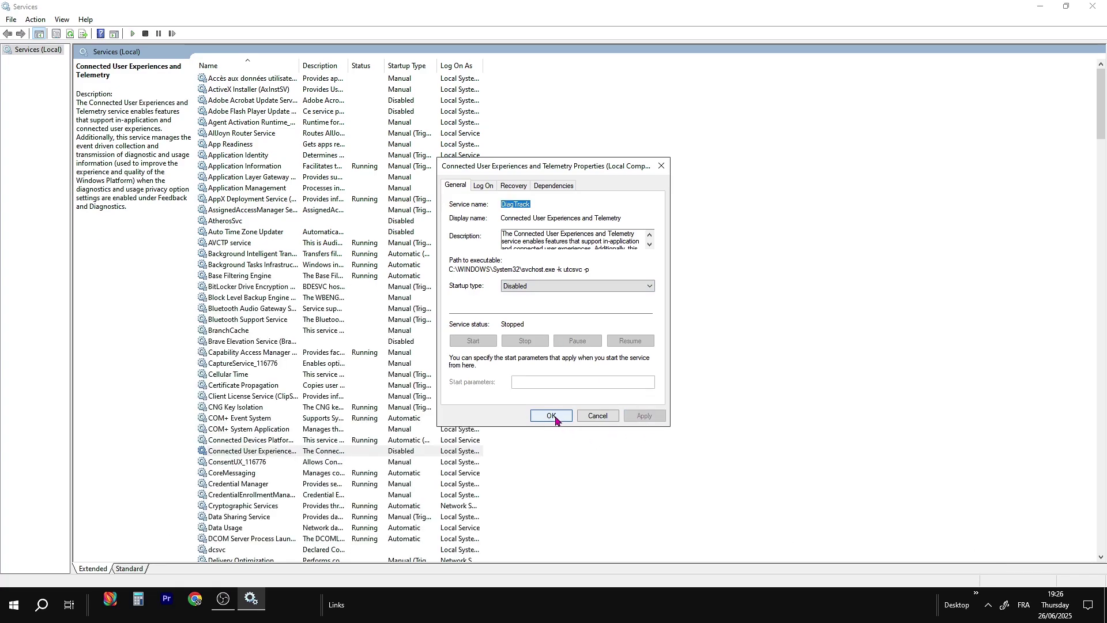
pyautogui.click(554, 416)
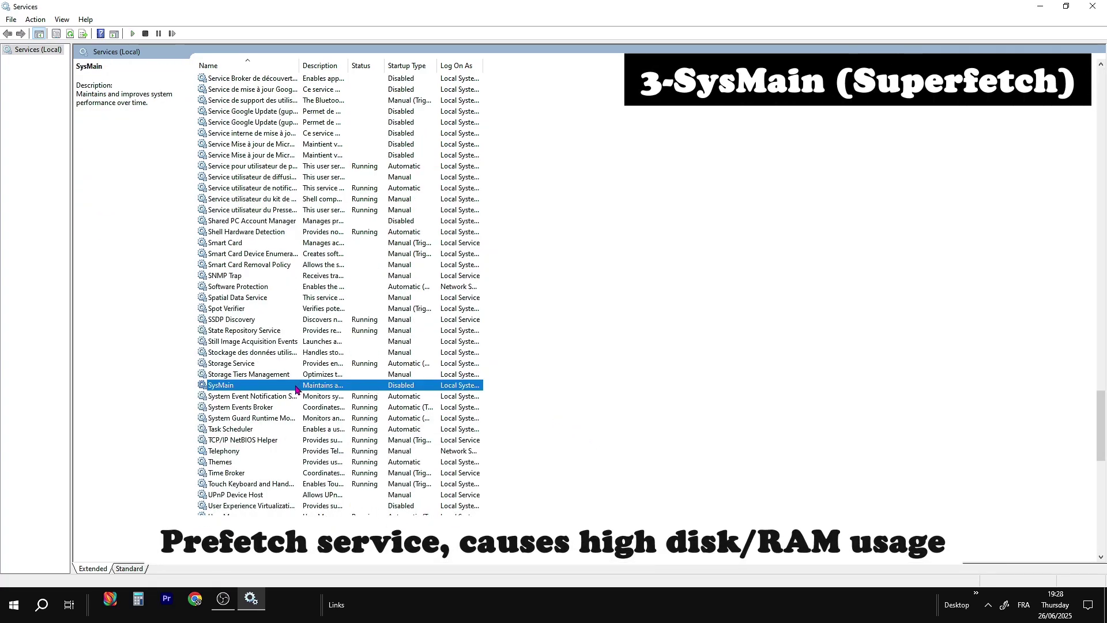
# Set SysMain's startup type to Disabled and close its Properties.
pyautogui.rightClick(296, 389)
pyautogui.click(336, 493)
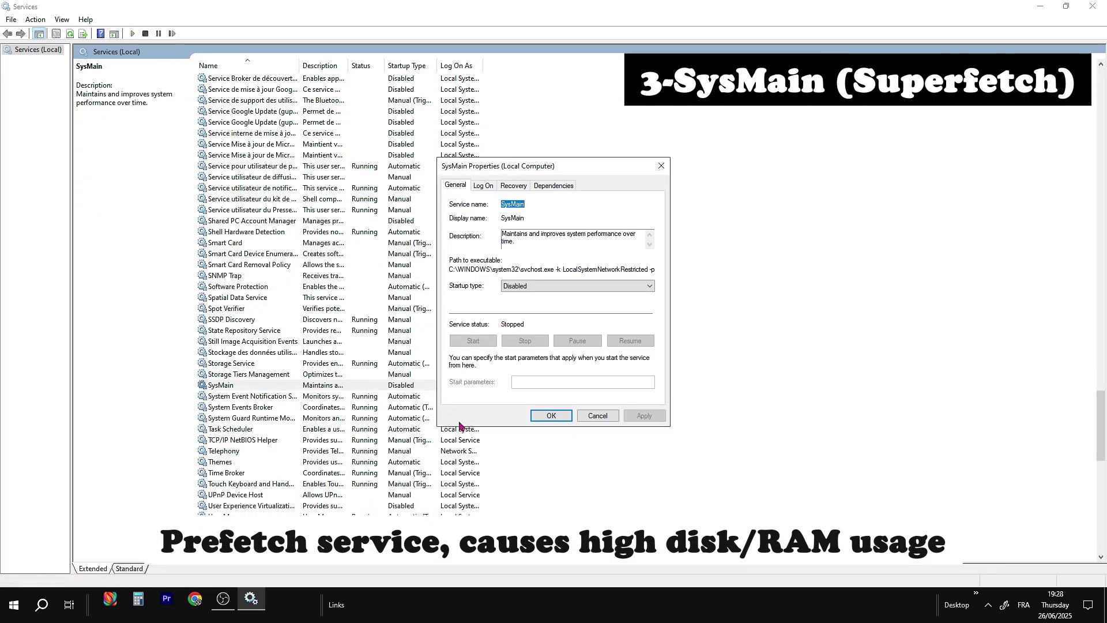
pyautogui.click(552, 286)
pyautogui.click(529, 326)
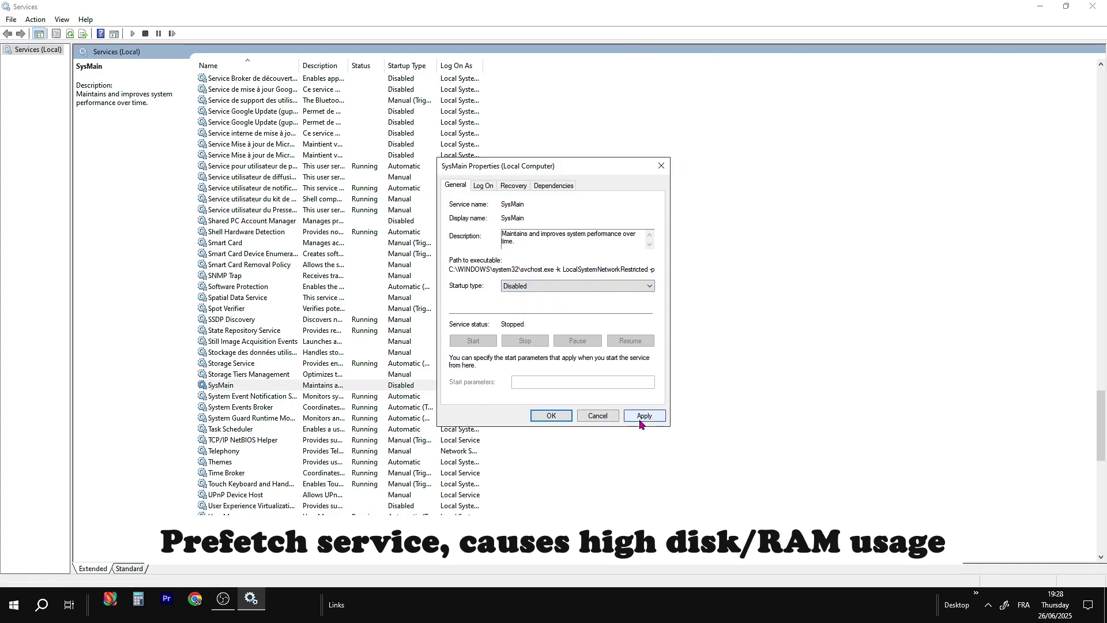
pyautogui.click(553, 415)
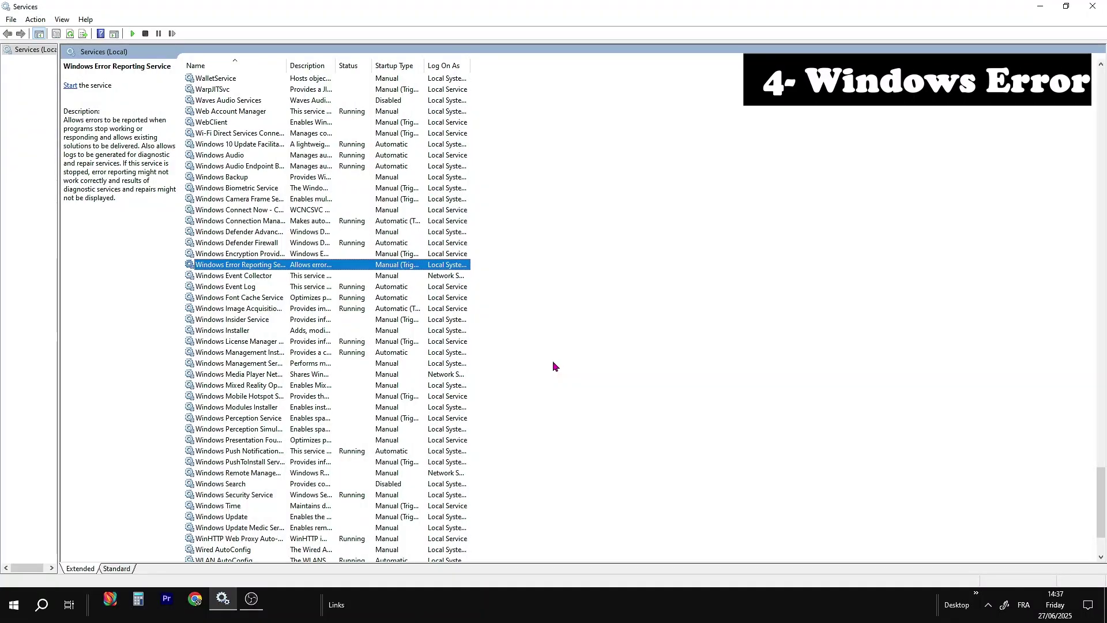
# Set Windows Error Reporting Service's startup type to Disabled and apply it.
pyautogui.rightClick(351, 265)
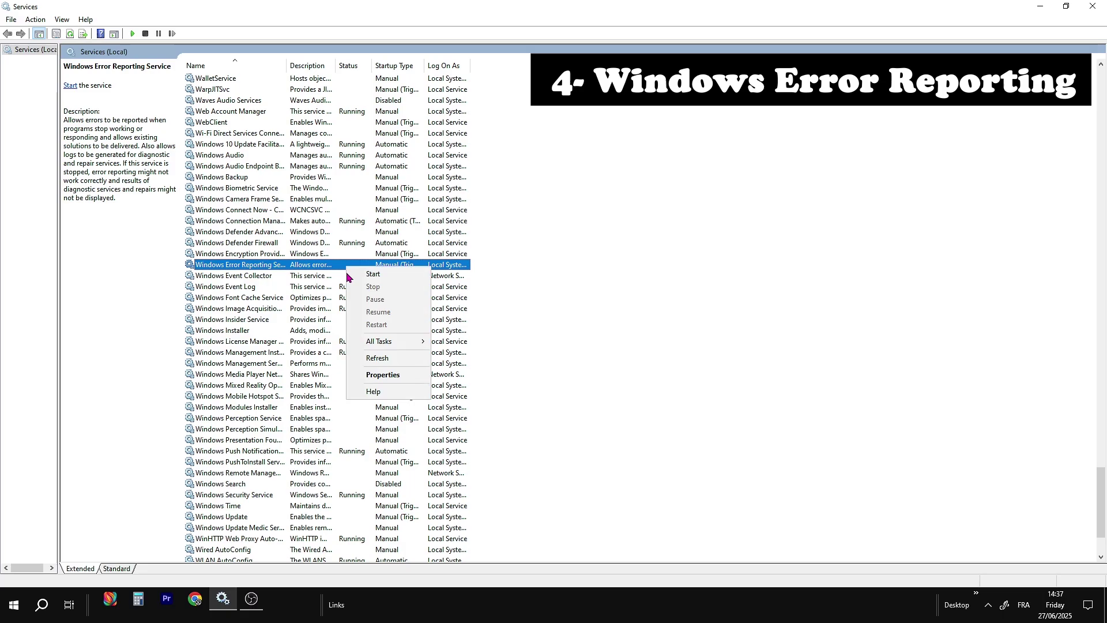
pyautogui.click(371, 375)
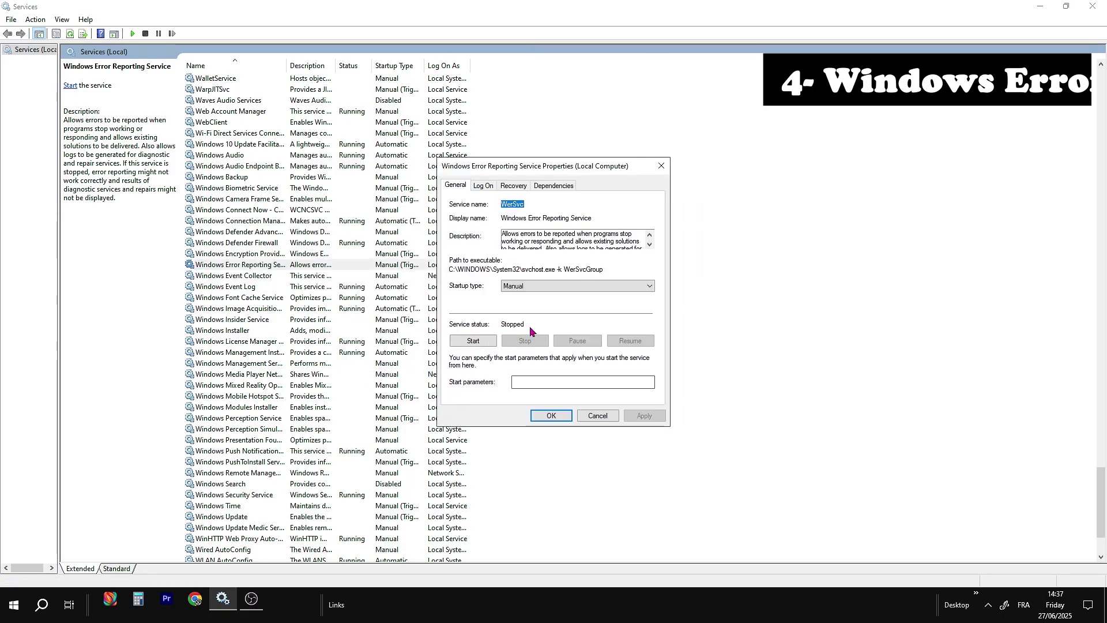
pyautogui.click(562, 290)
pyautogui.click(551, 319)
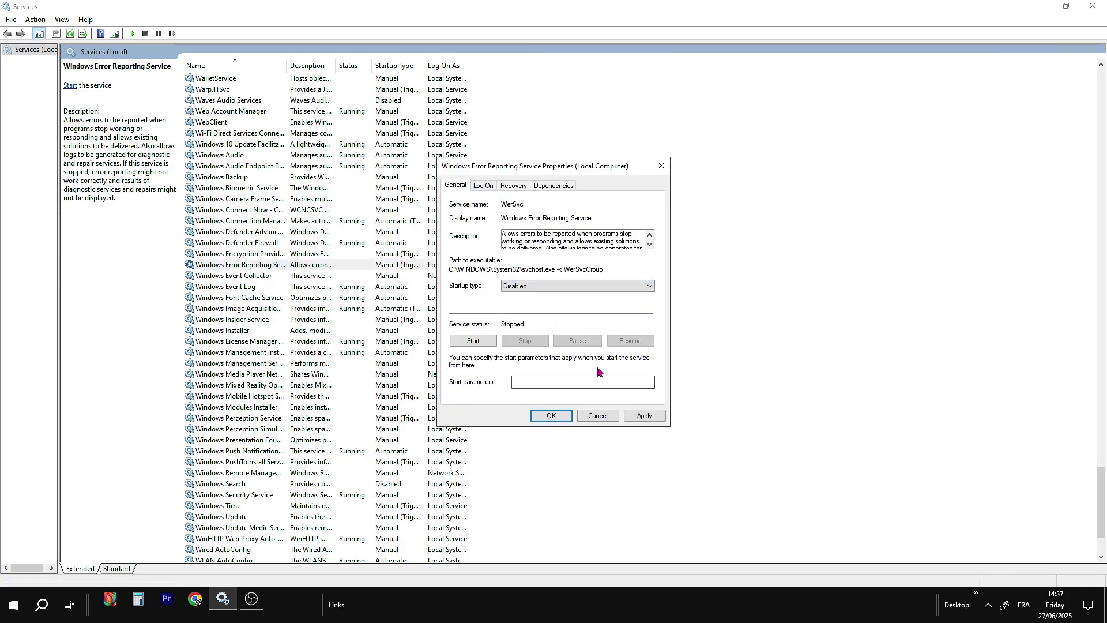
pyautogui.click(642, 415)
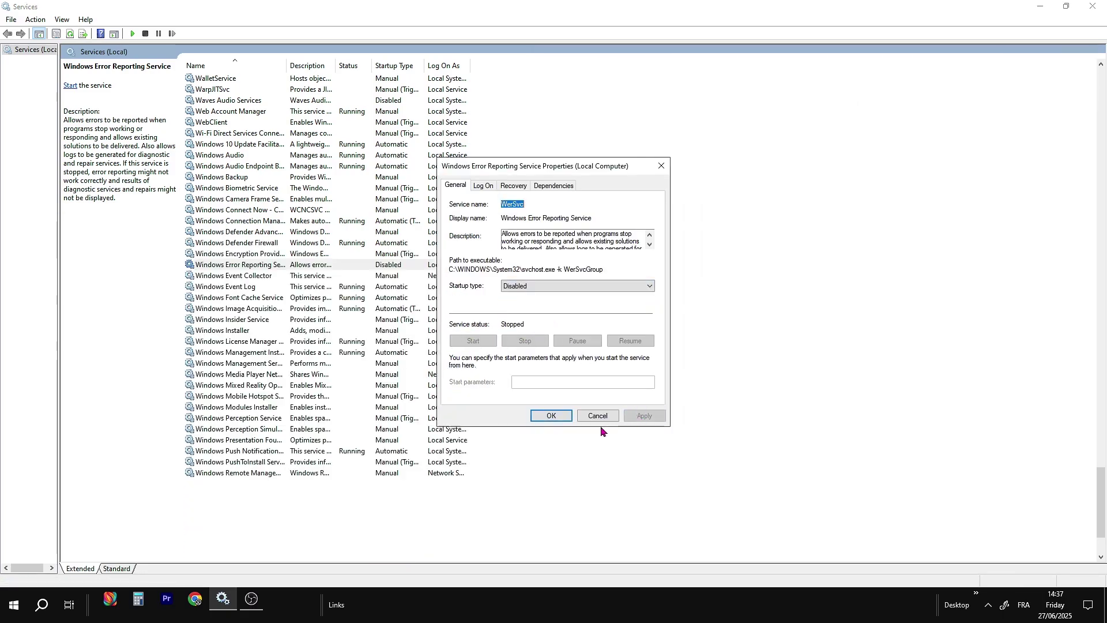
pyautogui.click(542, 416)
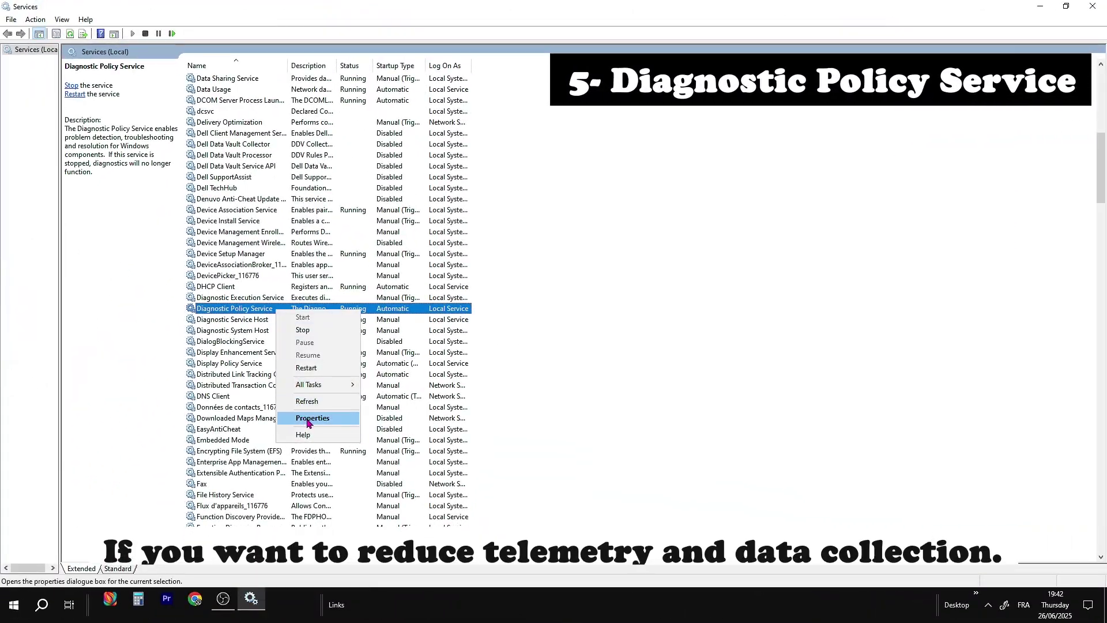
# Set Diagnostic Policy Service's startup type to Disabled.
pyautogui.click(310, 420)
pyautogui.click(551, 287)
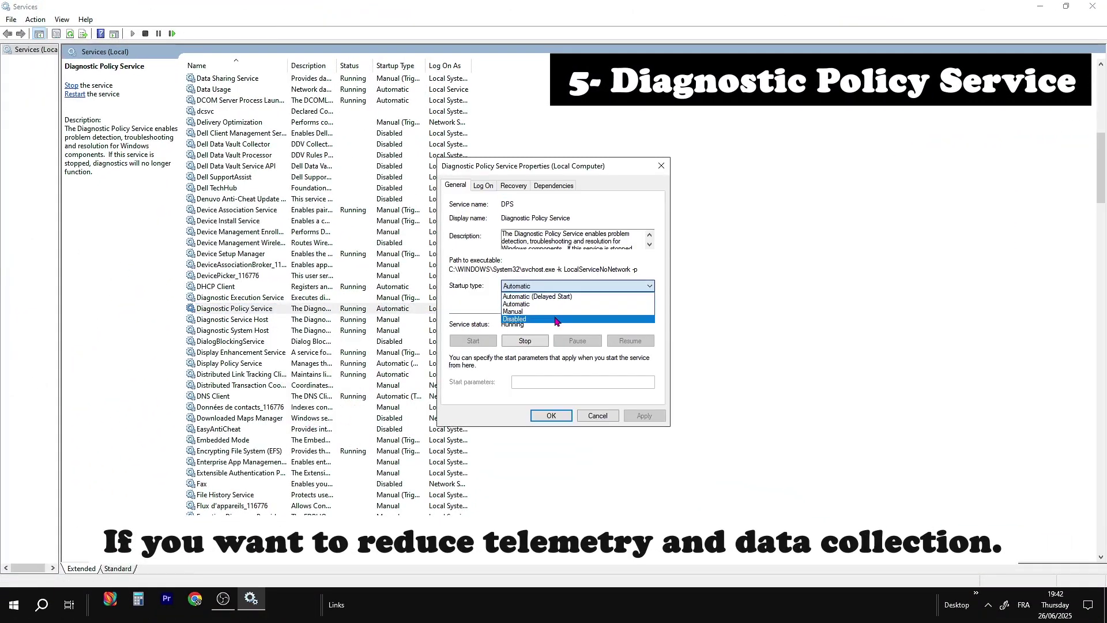
pyautogui.click(555, 320)
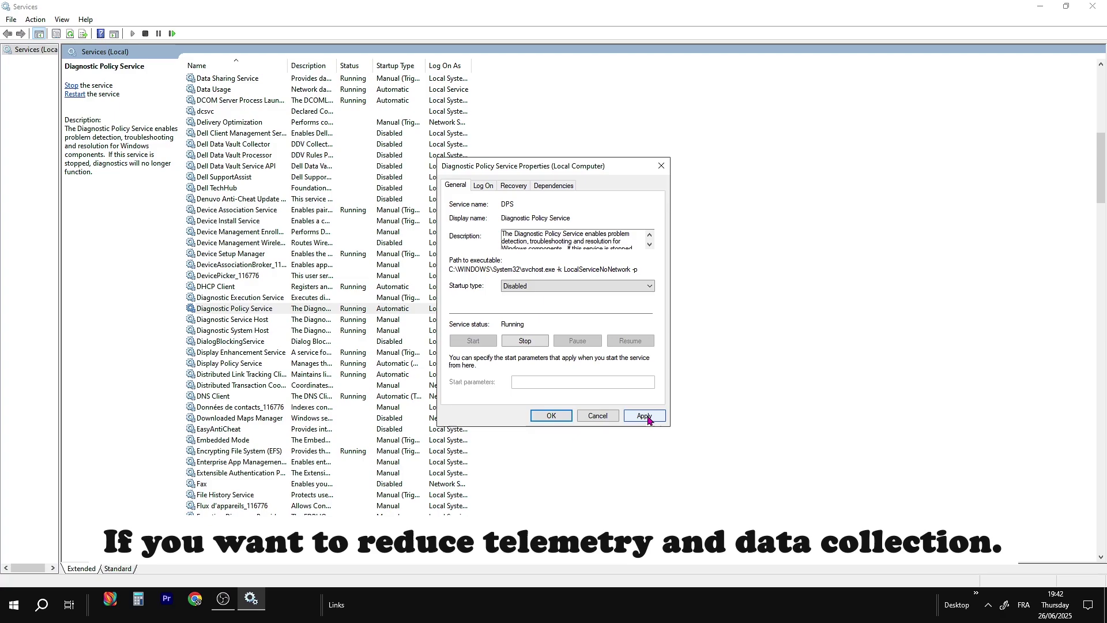
pyautogui.click(552, 416)
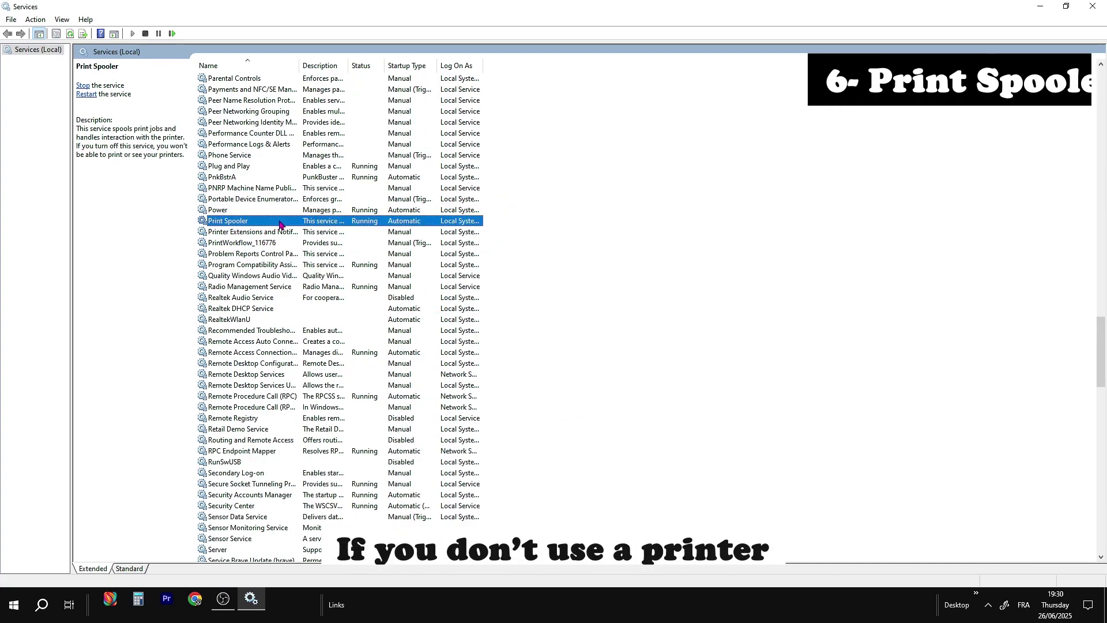
# Set Print Spooler's startup to Disabled, stop the service, and apply.
pyautogui.rightClick(280, 222)
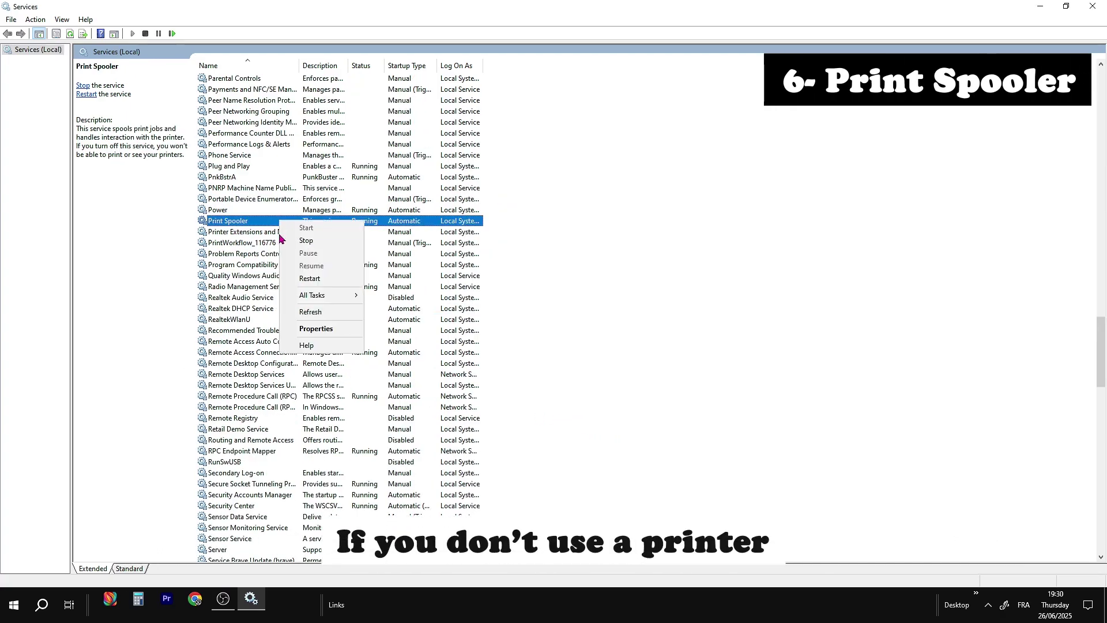
pyautogui.click(316, 329)
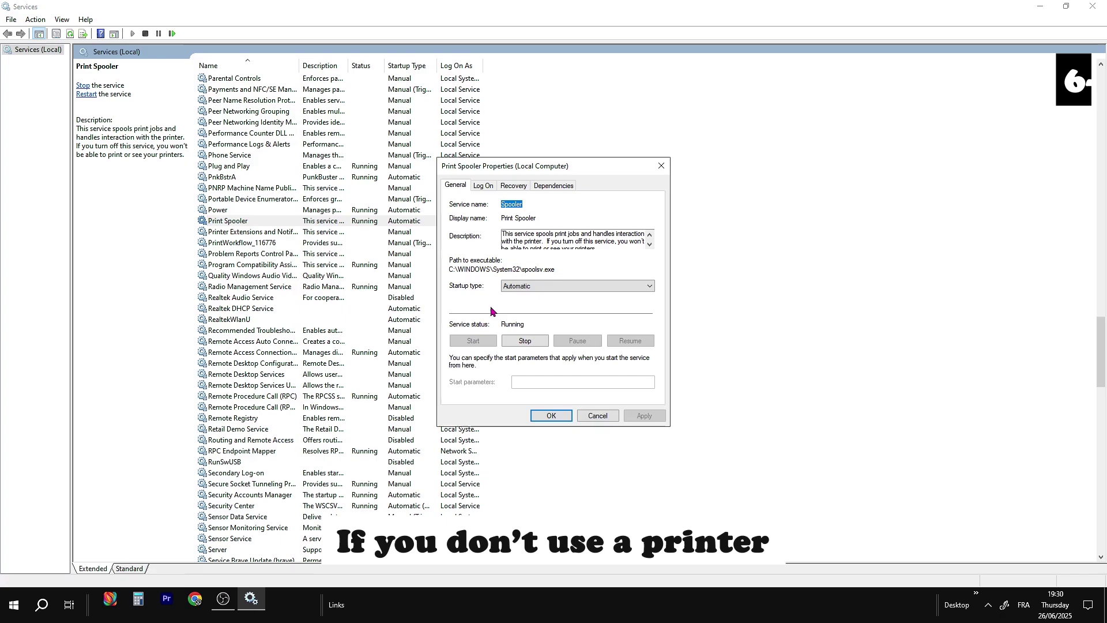
pyautogui.click(577, 285)
pyautogui.click(538, 320)
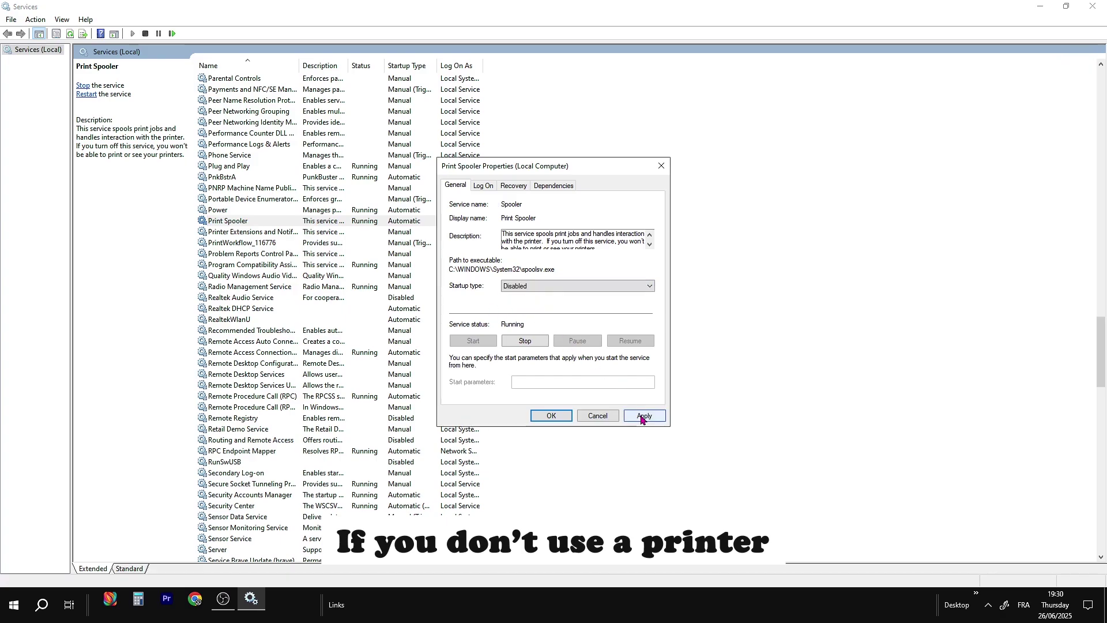
pyautogui.click(533, 341)
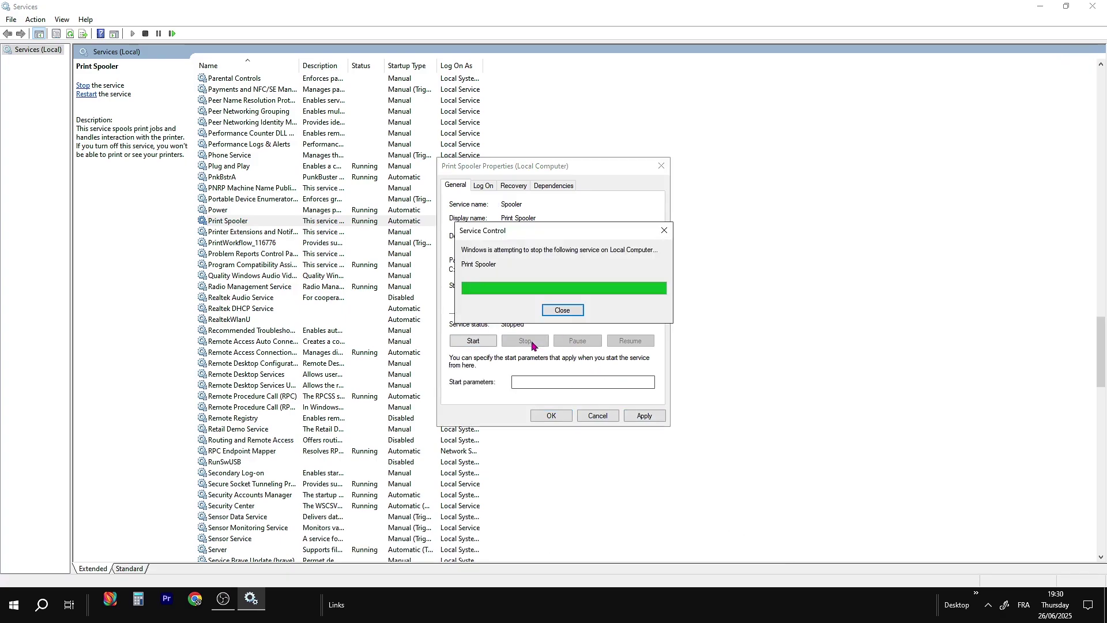
pyautogui.click(644, 416)
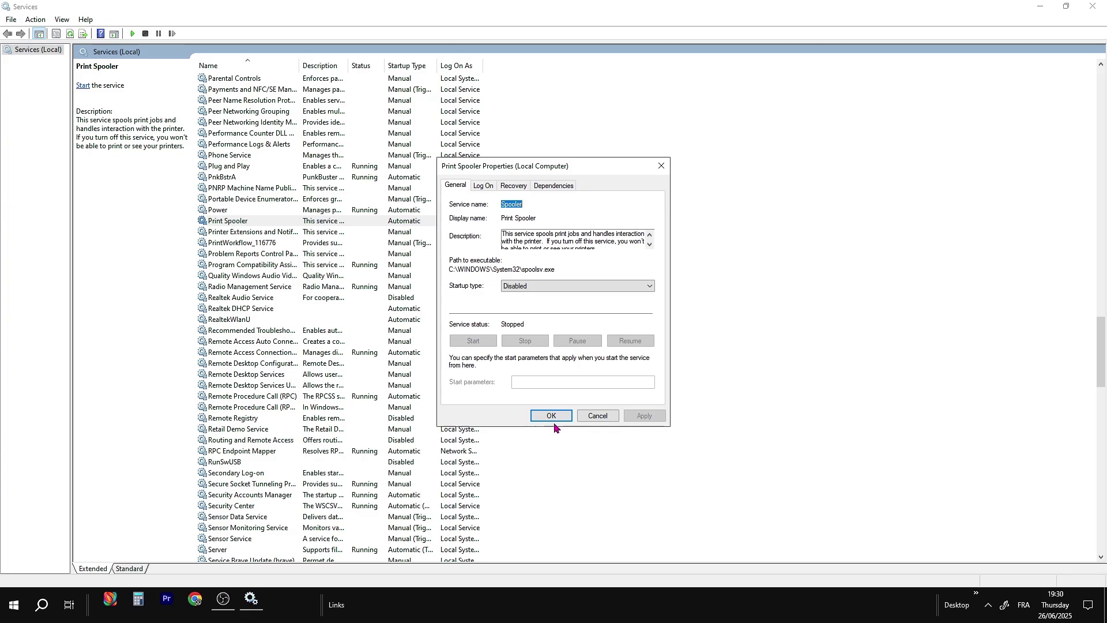
pyautogui.click(551, 415)
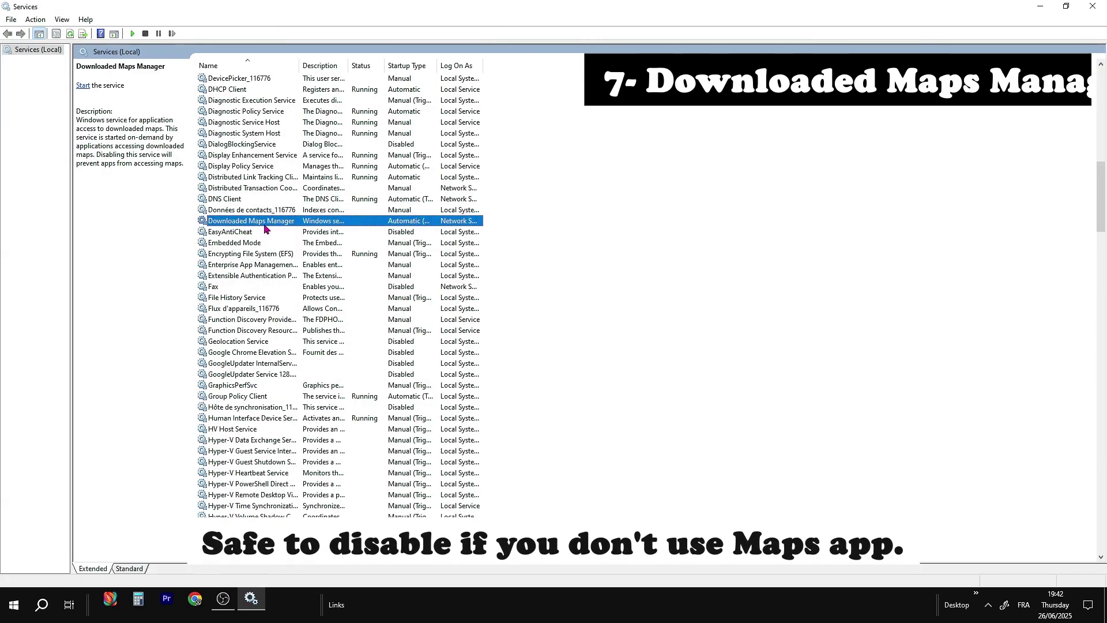
# Set Downloaded Maps Manager's startup type to Disabled and apply it.
pyautogui.rightClick(306, 226)
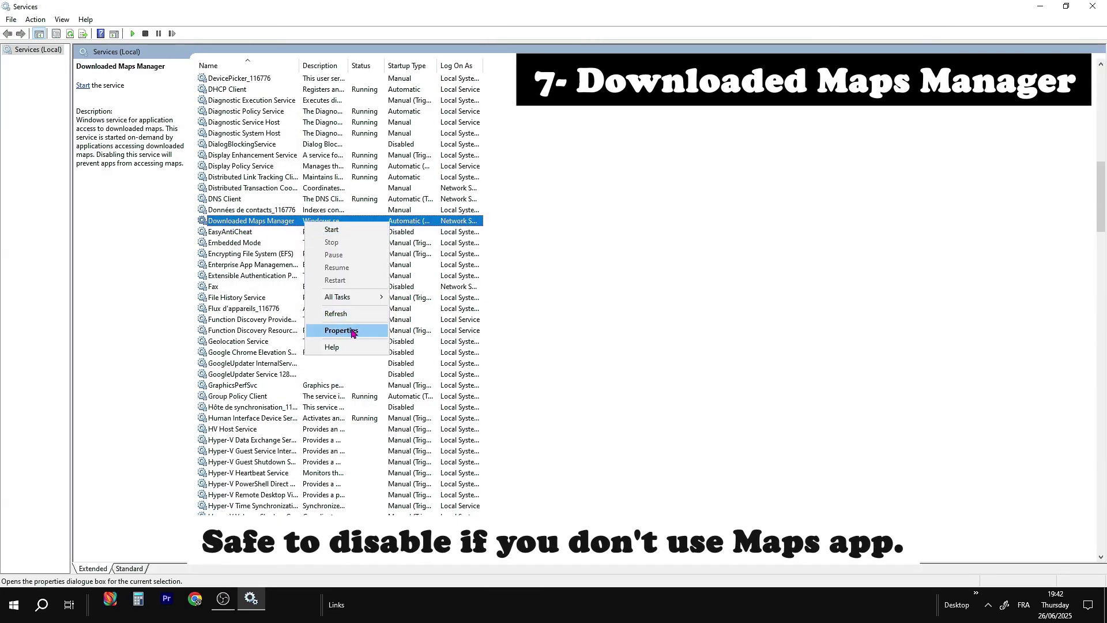
pyautogui.click(342, 331)
pyautogui.click(554, 286)
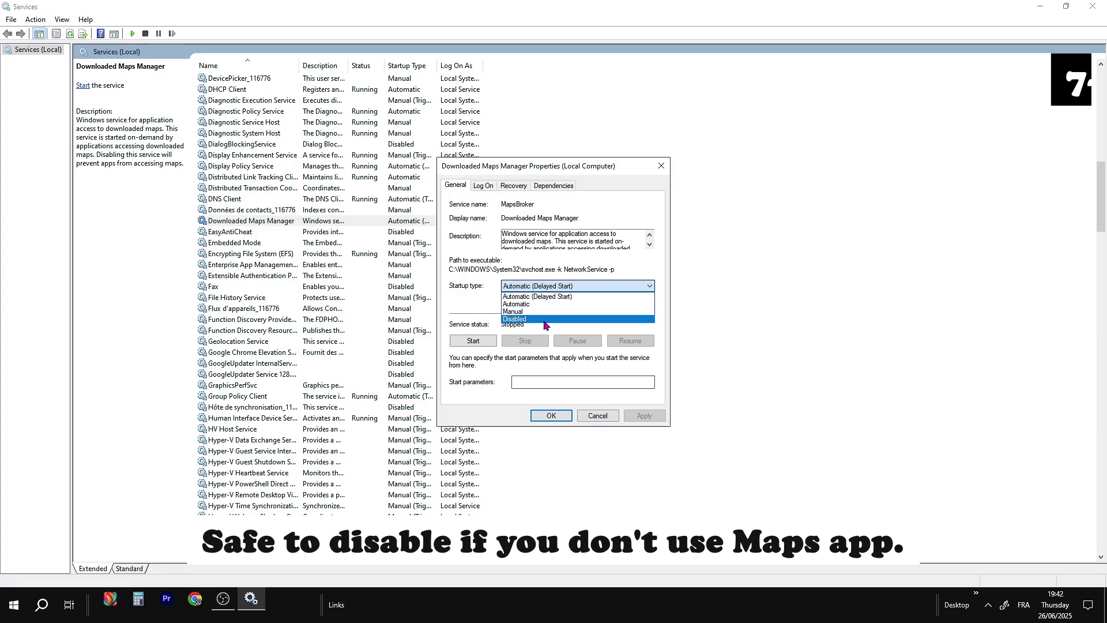
pyautogui.click(542, 311)
pyautogui.click(576, 286)
pyautogui.click(542, 319)
pyautogui.click(637, 415)
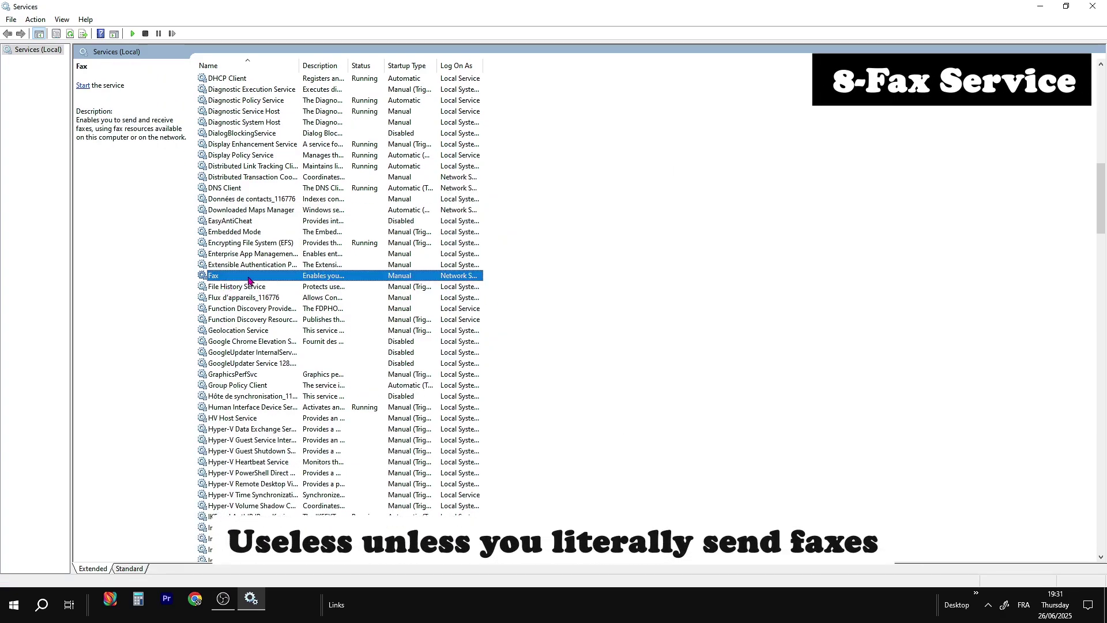
# Set the Fax service's startup type to Disabled and close its Properties.
pyautogui.rightClick(248, 277)
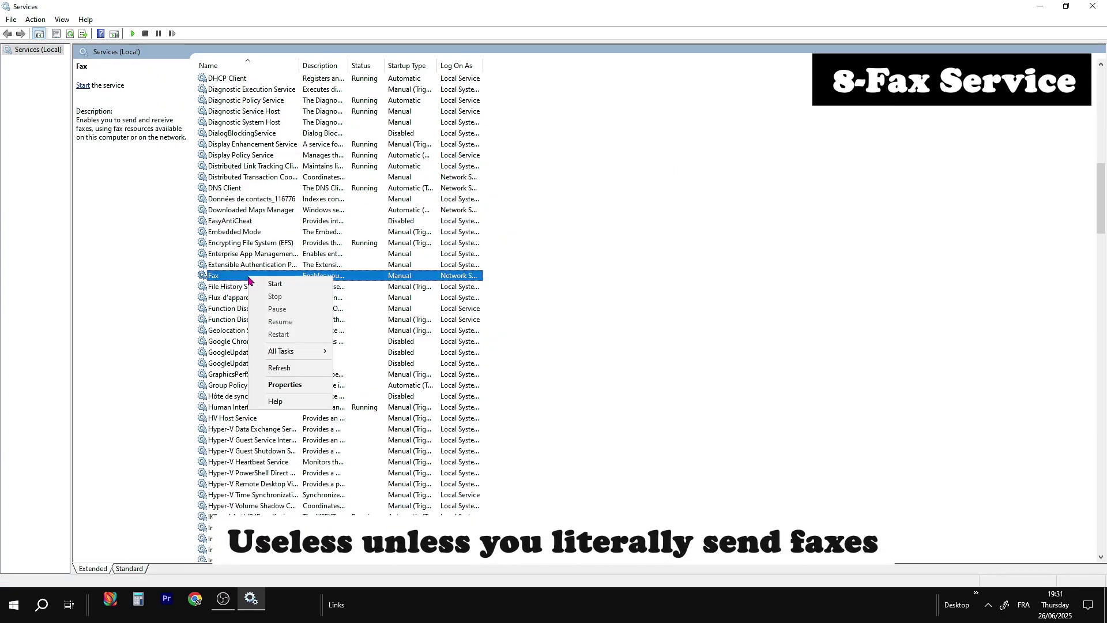
pyautogui.click(285, 385)
pyautogui.click(536, 286)
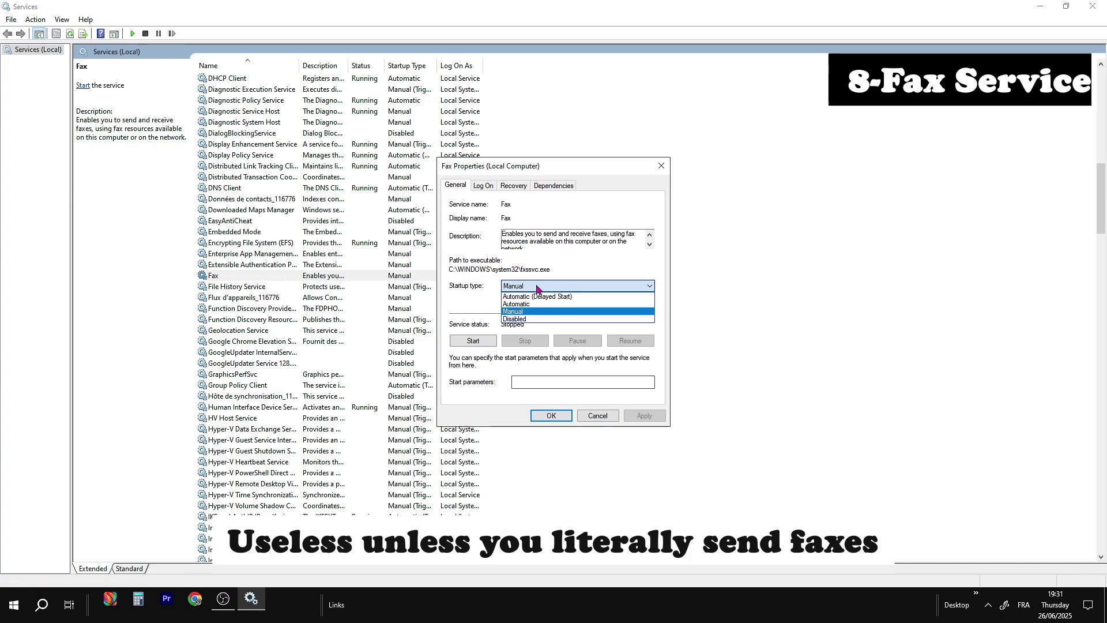
pyautogui.click(535, 319)
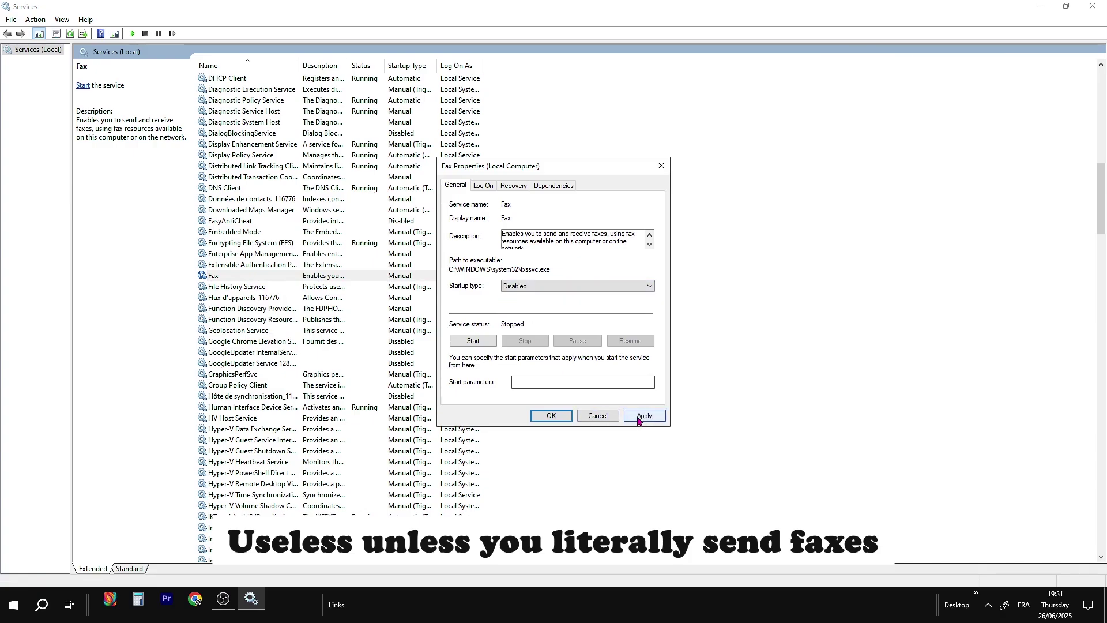
pyautogui.click(554, 416)
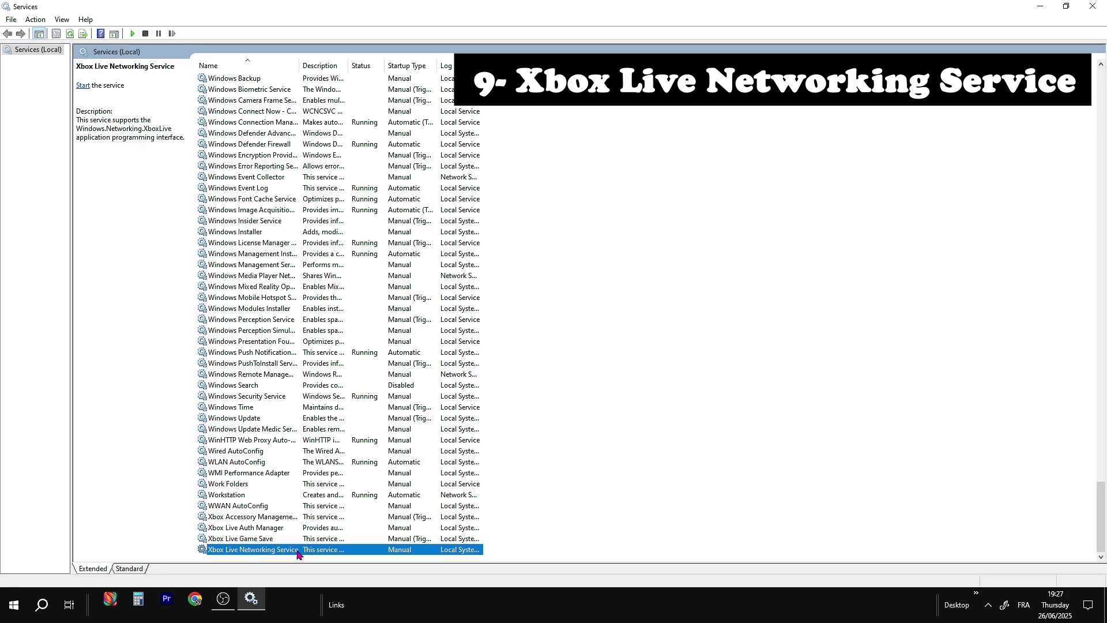
# Set Xbox Live Networking Service's startup type to Disabled.
pyautogui.rightClick(298, 555)
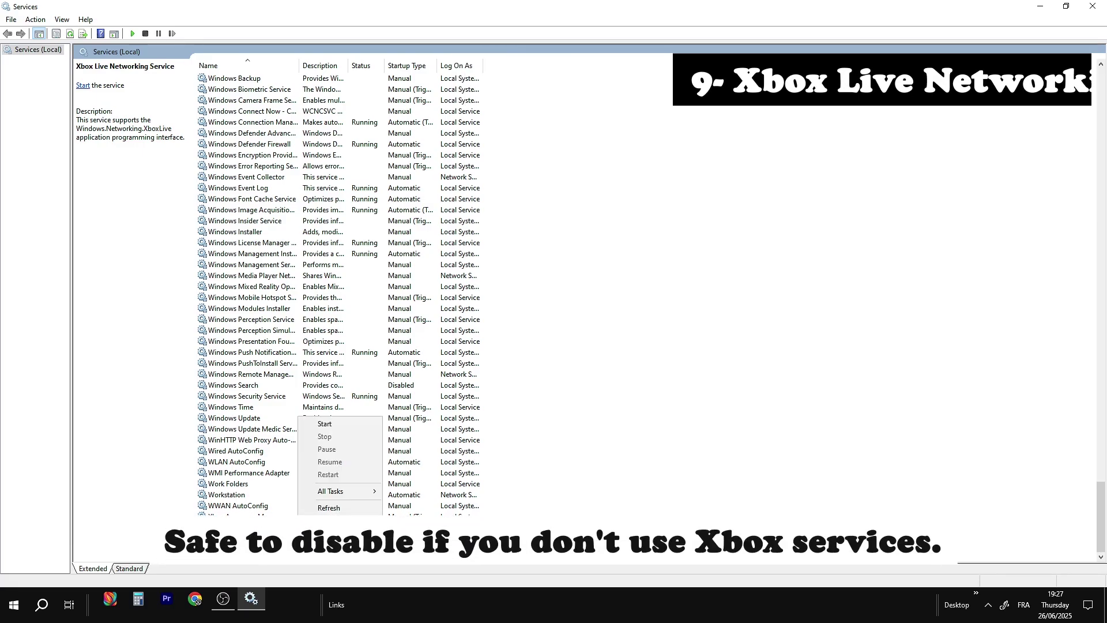
pyautogui.click(328, 524)
pyautogui.click(634, 286)
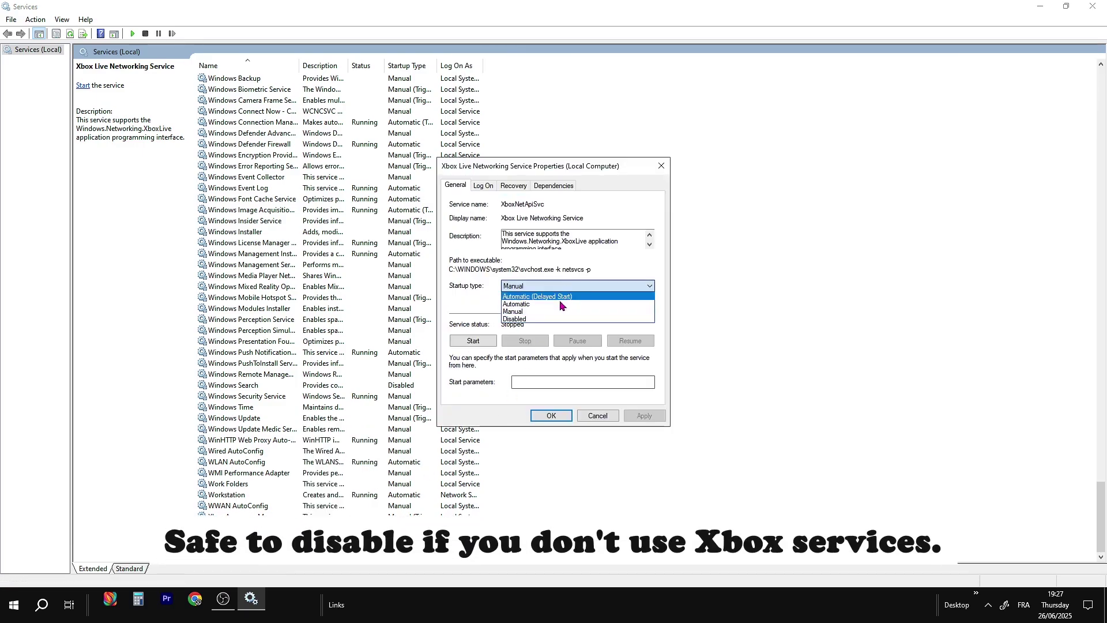
pyautogui.click(546, 320)
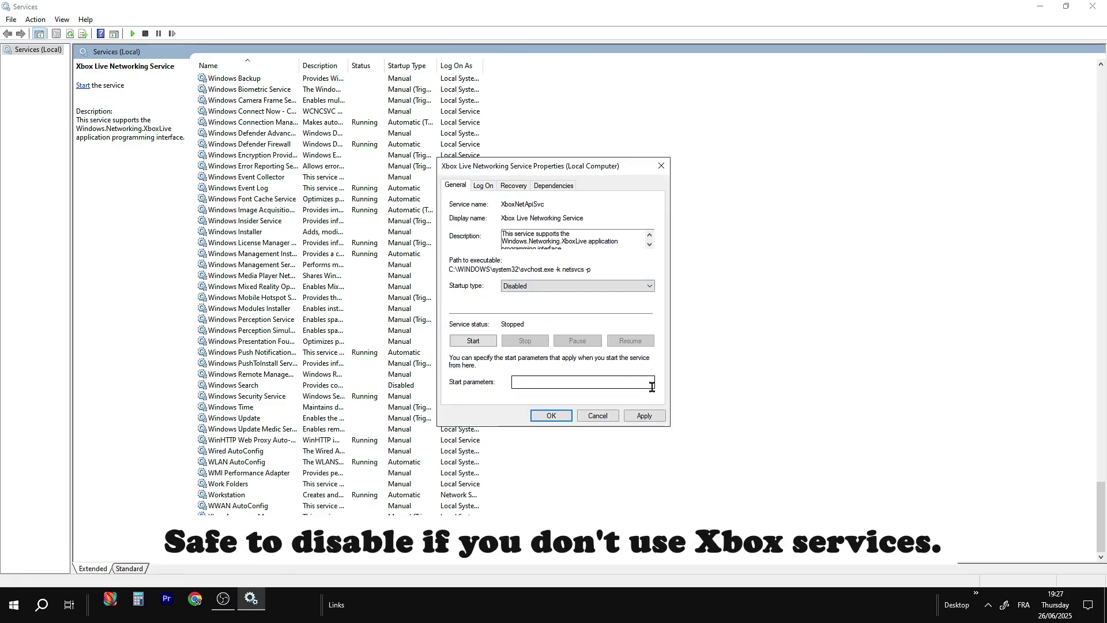
pyautogui.click(563, 415)
# Set Xbox Live Game Save's startup type to Disabled and apply it.
pyautogui.press('Up')
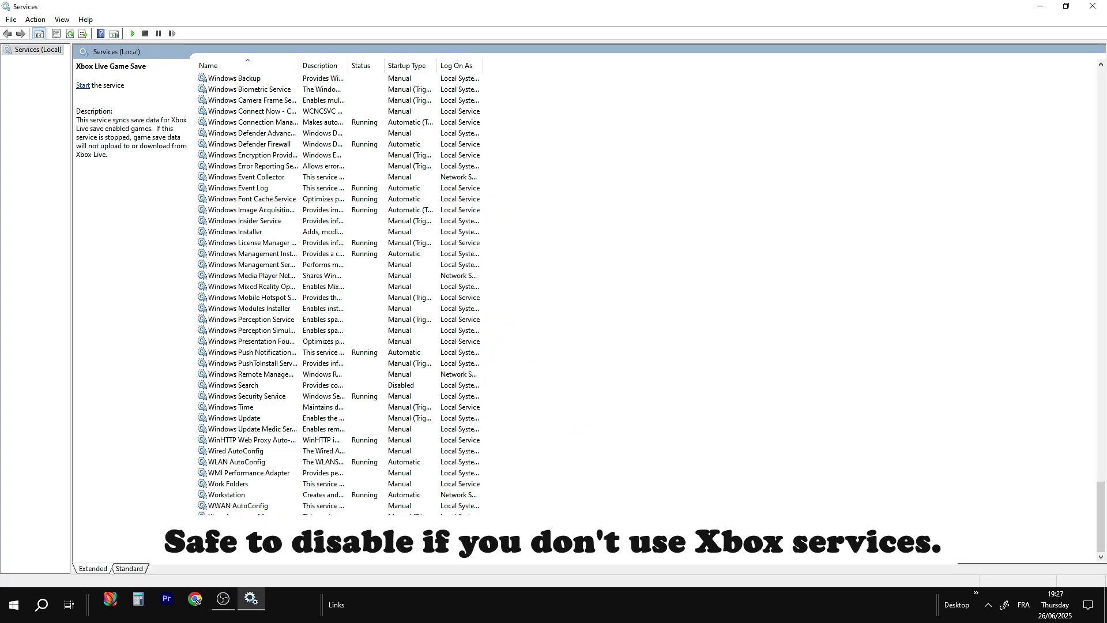
pyautogui.rightClick(257, 536)
pyautogui.click(292, 509)
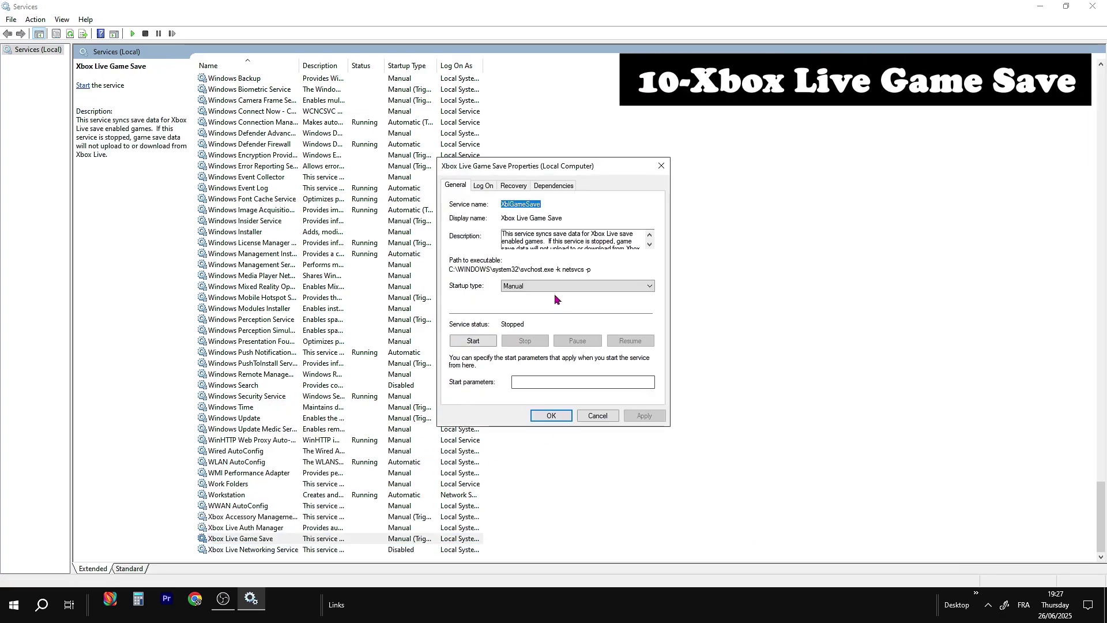
pyautogui.click(545, 319)
pyautogui.click(643, 415)
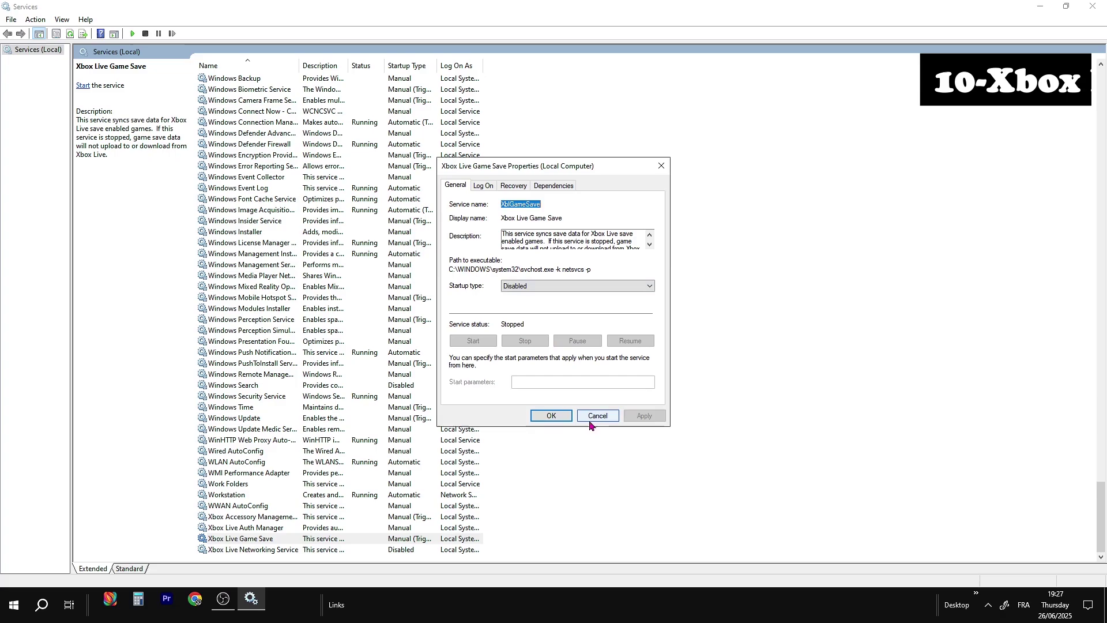
pyautogui.click(559, 419)
# Set Xbox Live Auth Manager's startup type to Disabled.
pyautogui.click(262, 527)
pyautogui.rightClick(262, 526)
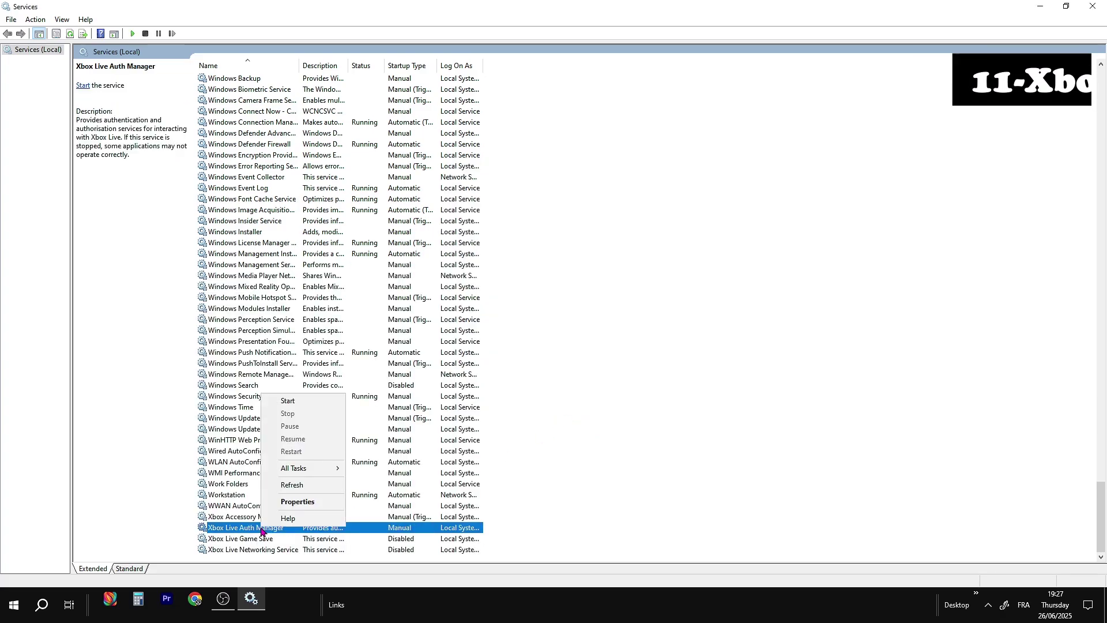
pyautogui.click(310, 503)
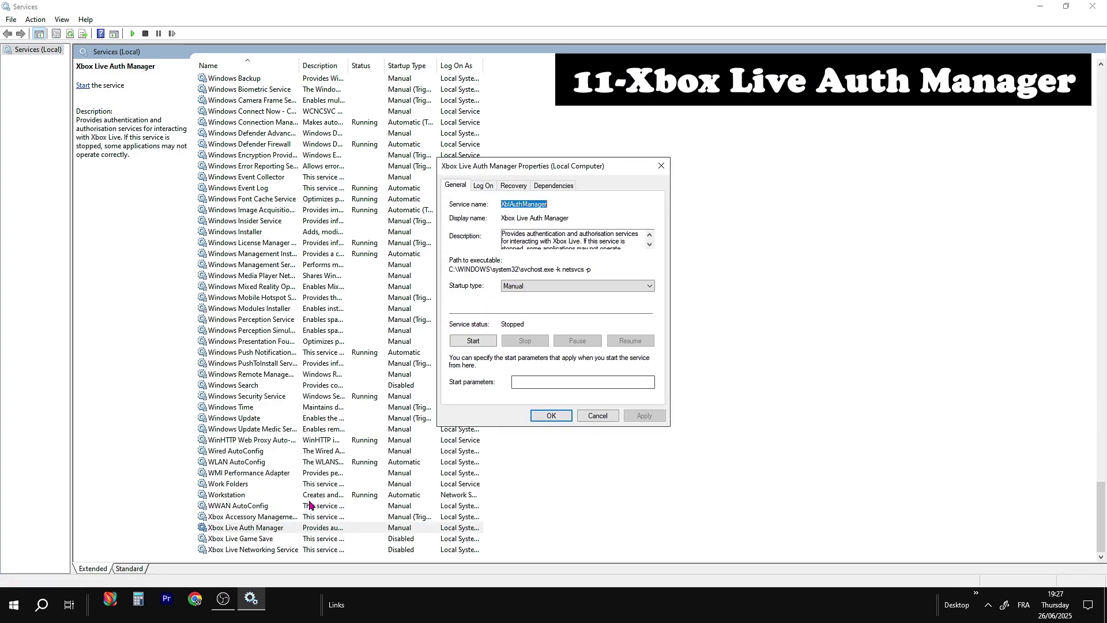
pyautogui.click(581, 284)
pyautogui.click(562, 317)
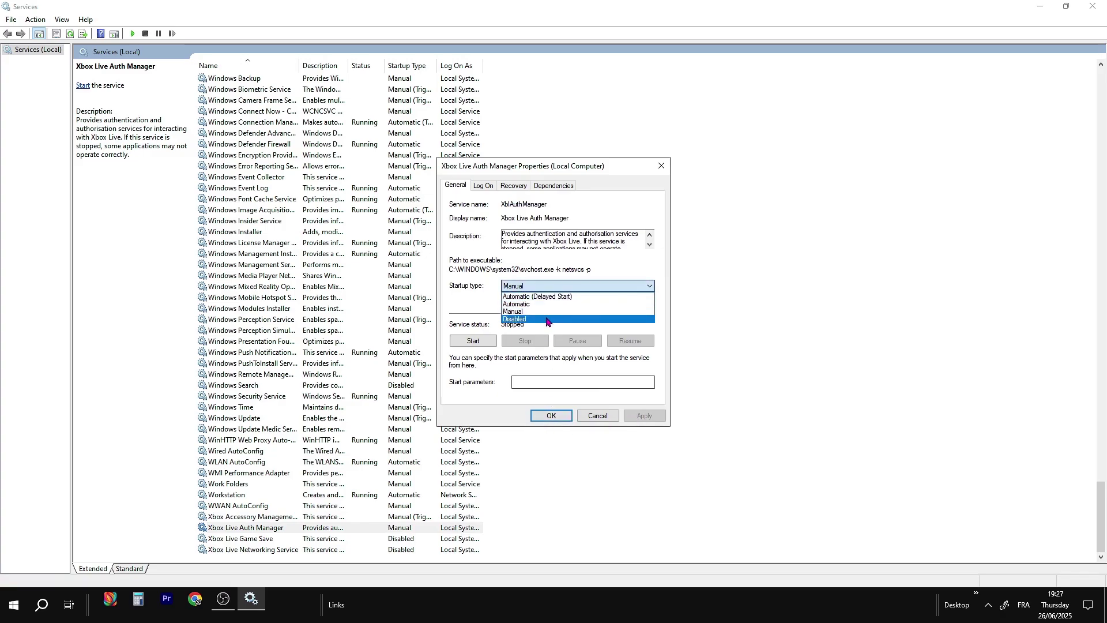
pyautogui.click(628, 415)
pyautogui.click(560, 413)
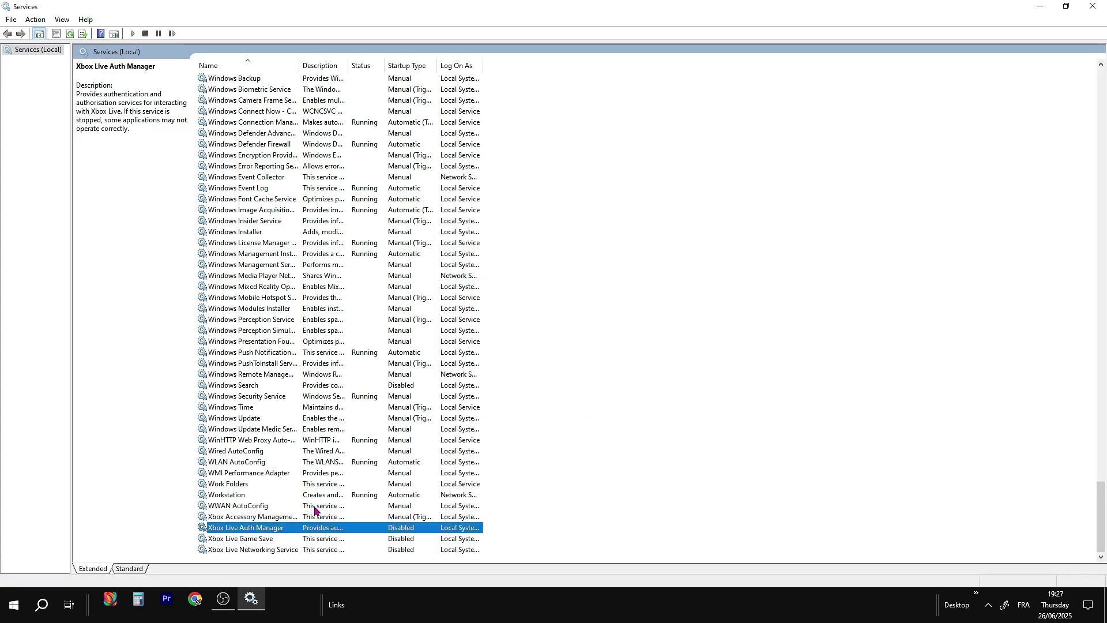
# Set Xbox Accessory Management Service's startup type to Disabled and apply it.
pyautogui.click(293, 519)
pyautogui.rightClick(292, 519)
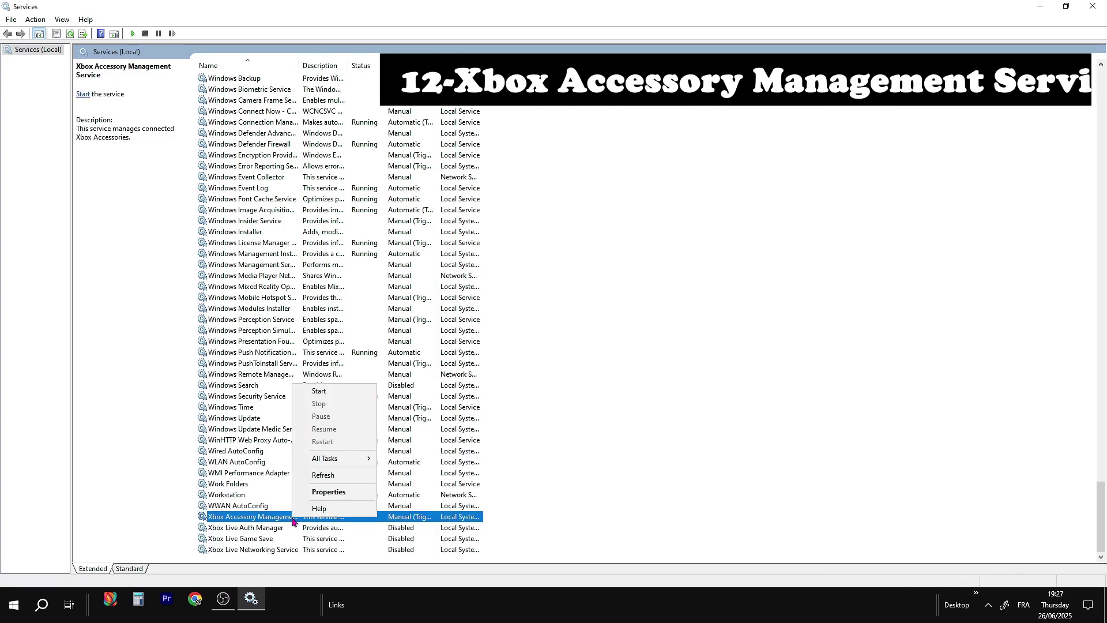
pyautogui.click(333, 493)
pyautogui.click(535, 288)
pyautogui.click(534, 319)
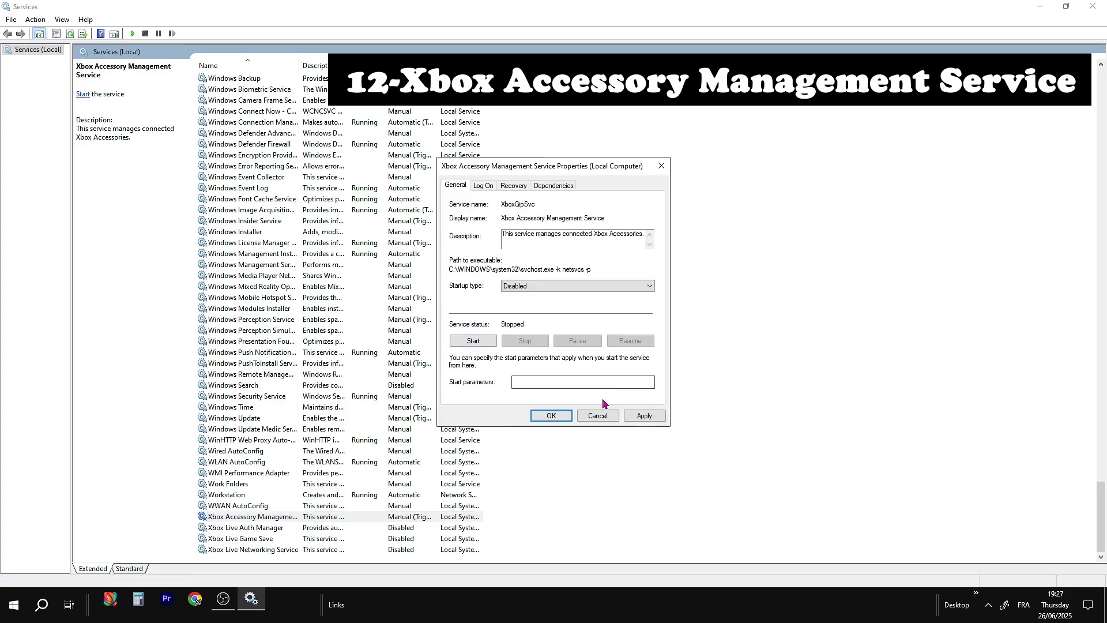
pyautogui.click(642, 415)
pyautogui.click(551, 415)
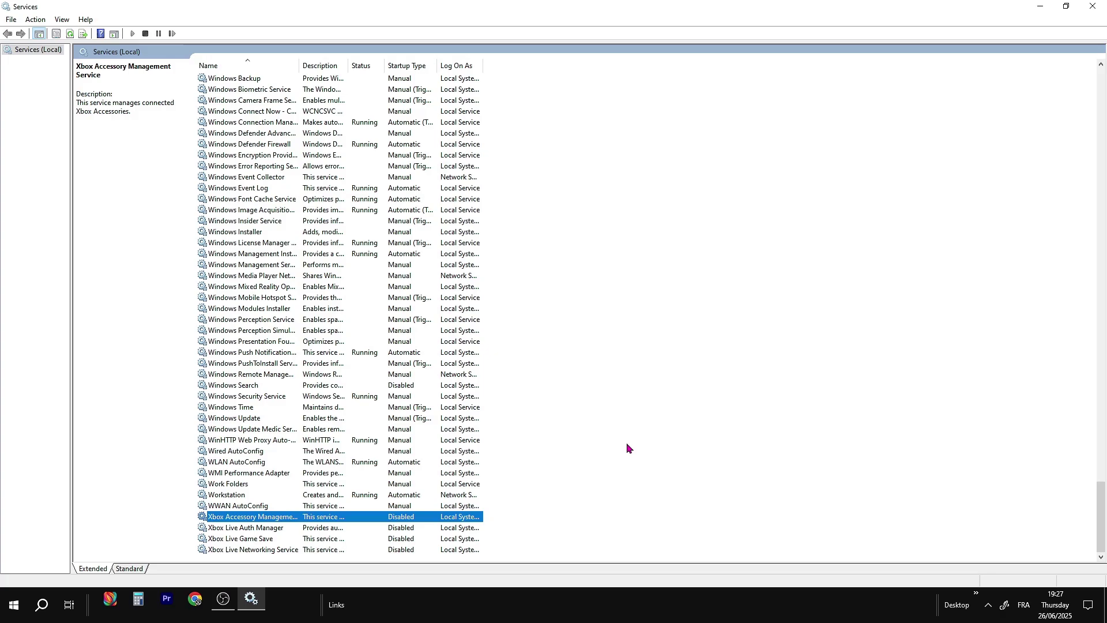
pyautogui.click(626, 442)
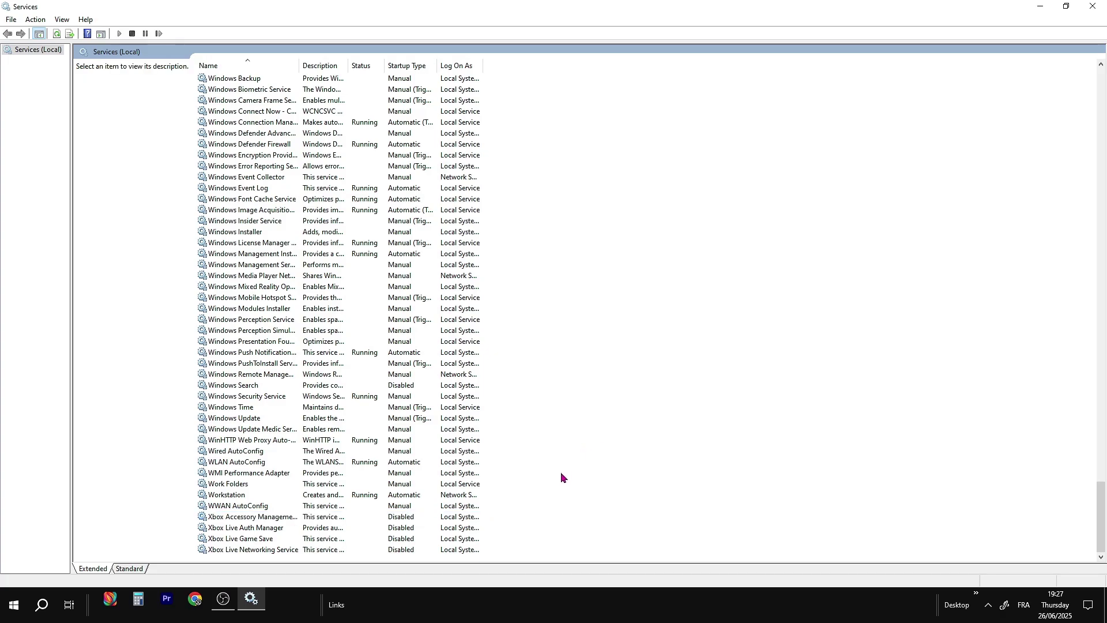
# In Windows Search's Properties, stop the running service and apply a Disabled startup type.
pyautogui.click(391, 387)
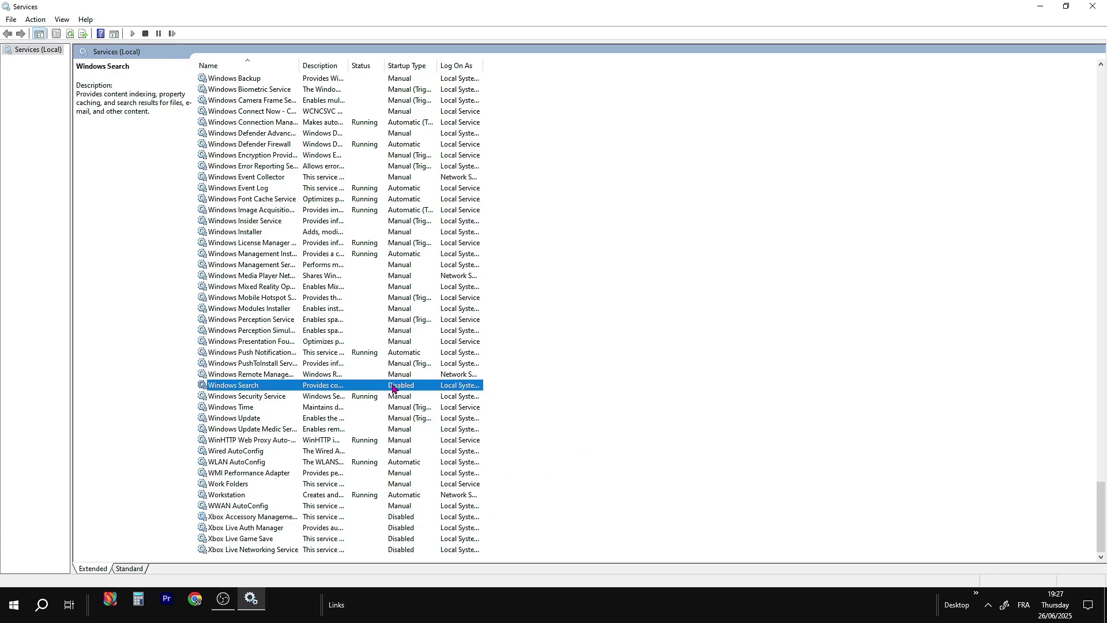
pyautogui.rightClick(331, 388)
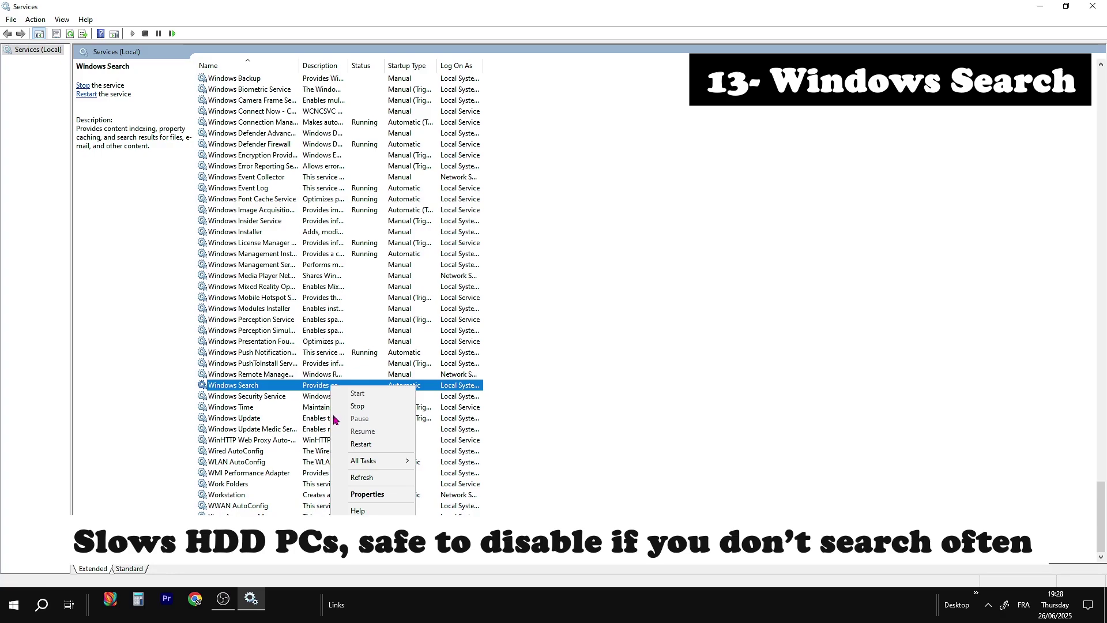
pyautogui.click(380, 495)
pyautogui.click(545, 286)
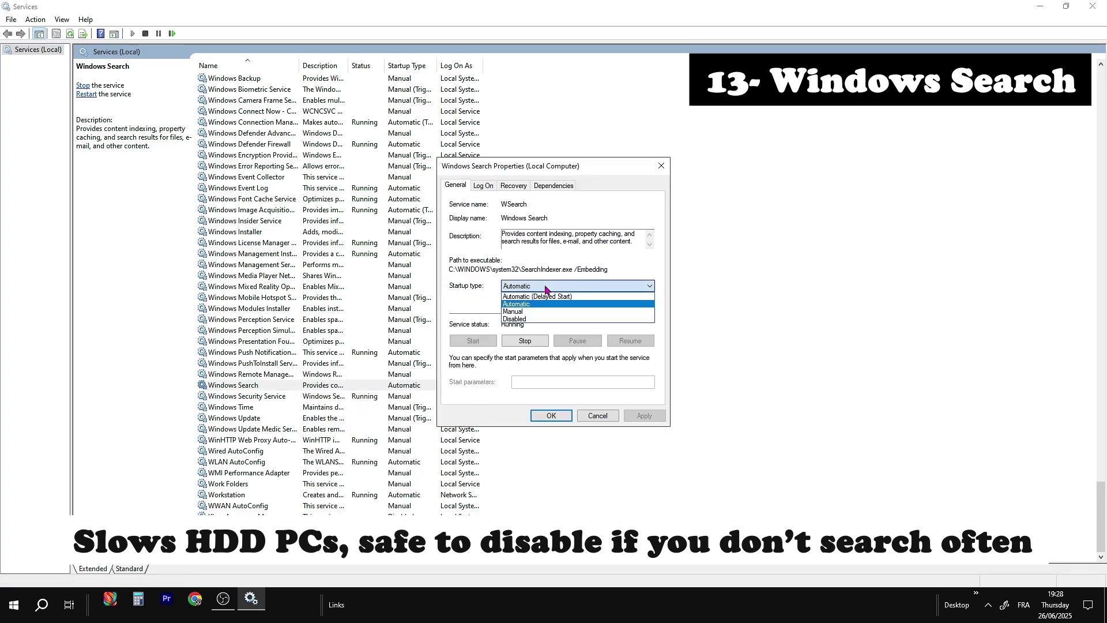
pyautogui.click(546, 286)
pyautogui.click(522, 342)
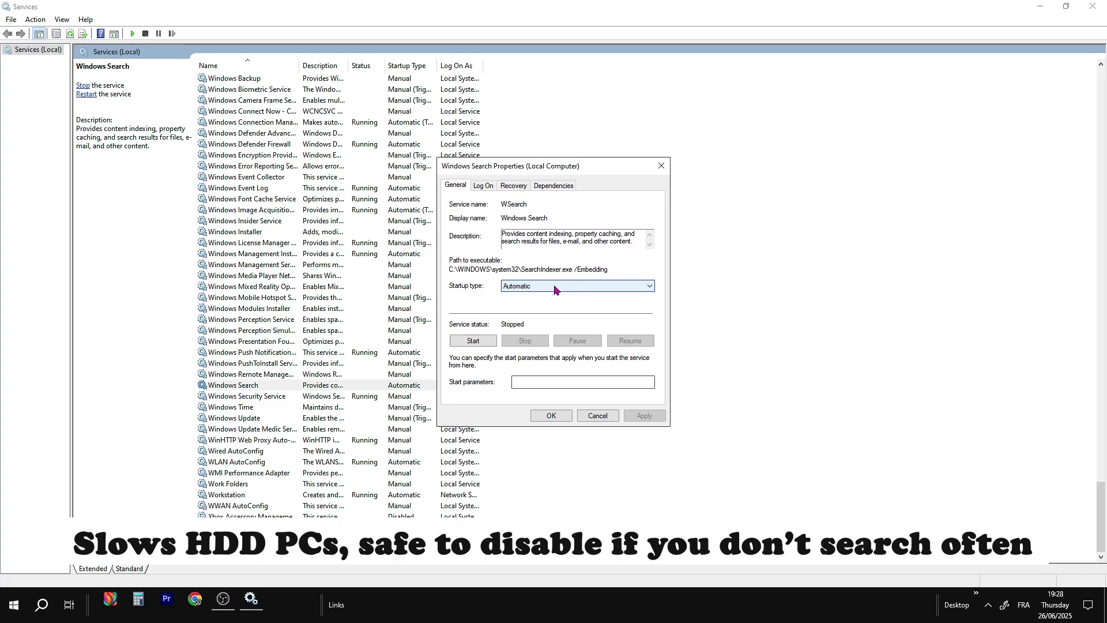
pyautogui.click(554, 287)
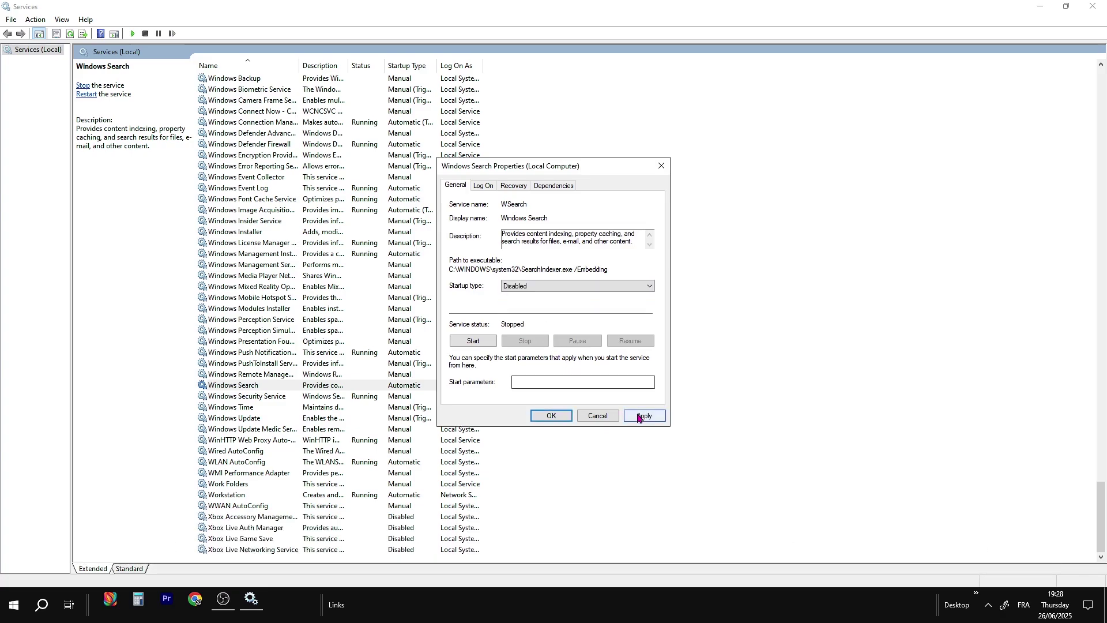
pyautogui.click(639, 416)
# Close Windows Search's Properties, then set the Smart Card service's startup type to Disabled.
pyautogui.click(549, 415)
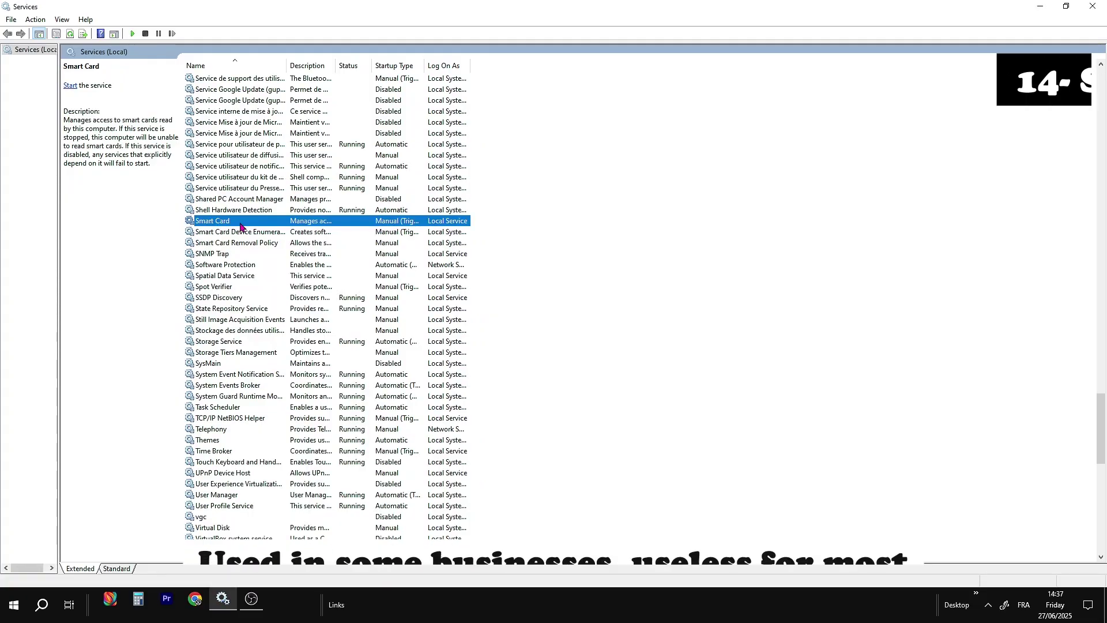
pyautogui.rightClick(240, 226)
pyautogui.click(292, 328)
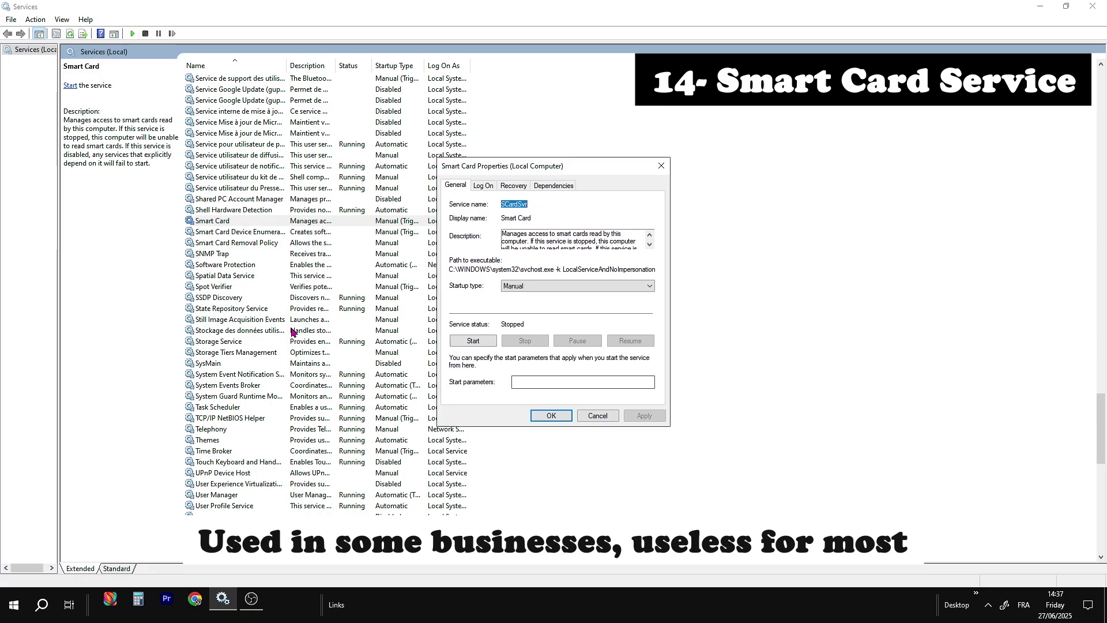
pyautogui.click(519, 285)
pyautogui.click(531, 319)
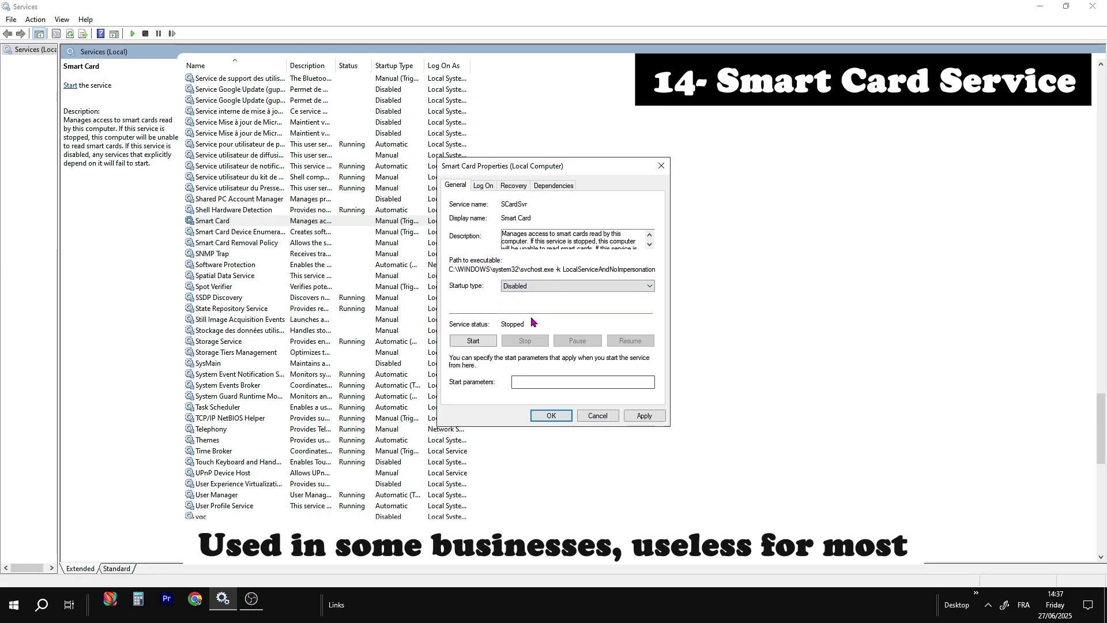
pyautogui.click(640, 416)
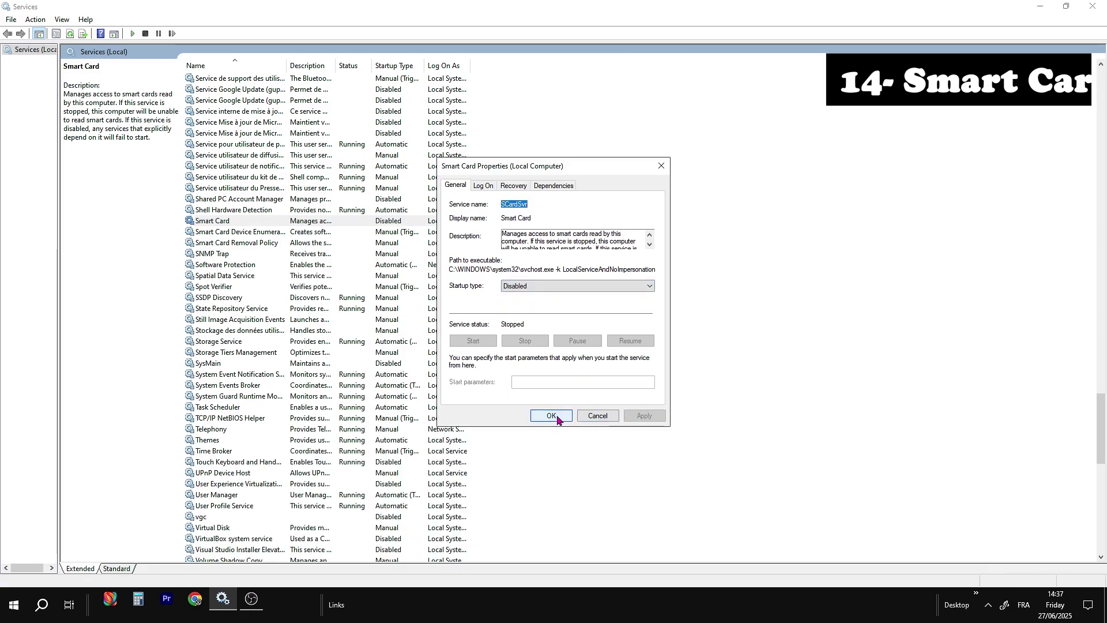
pyautogui.click(550, 415)
# Set Smart Card Device Enumeration Service's startup type to Disabled.
pyautogui.click(256, 233)
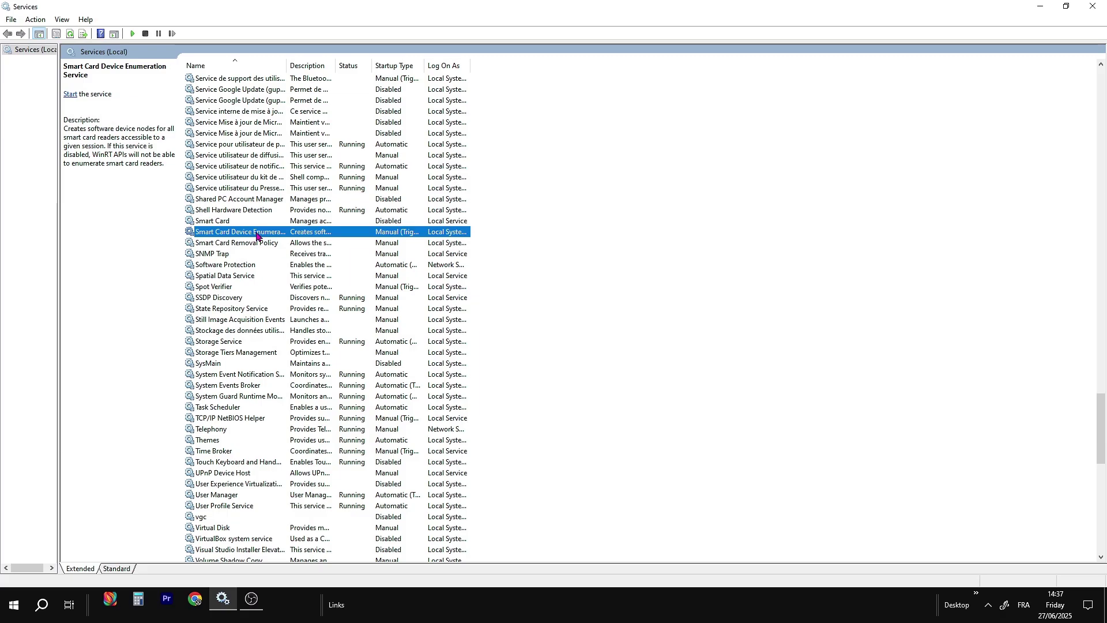
pyautogui.rightClick(282, 236)
pyautogui.click(317, 334)
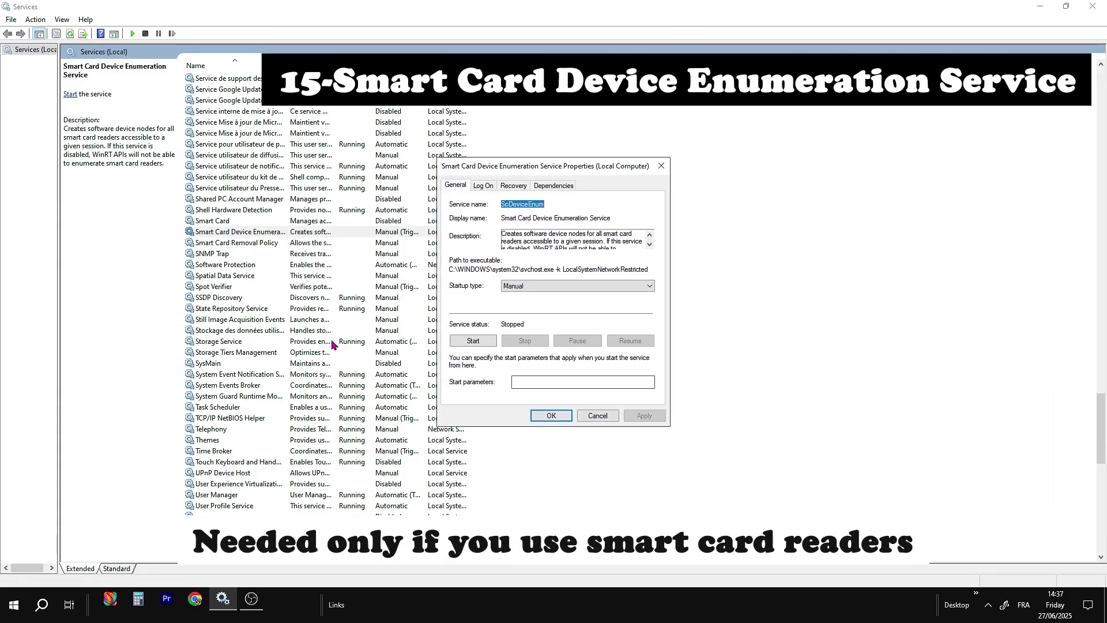
pyautogui.click(560, 286)
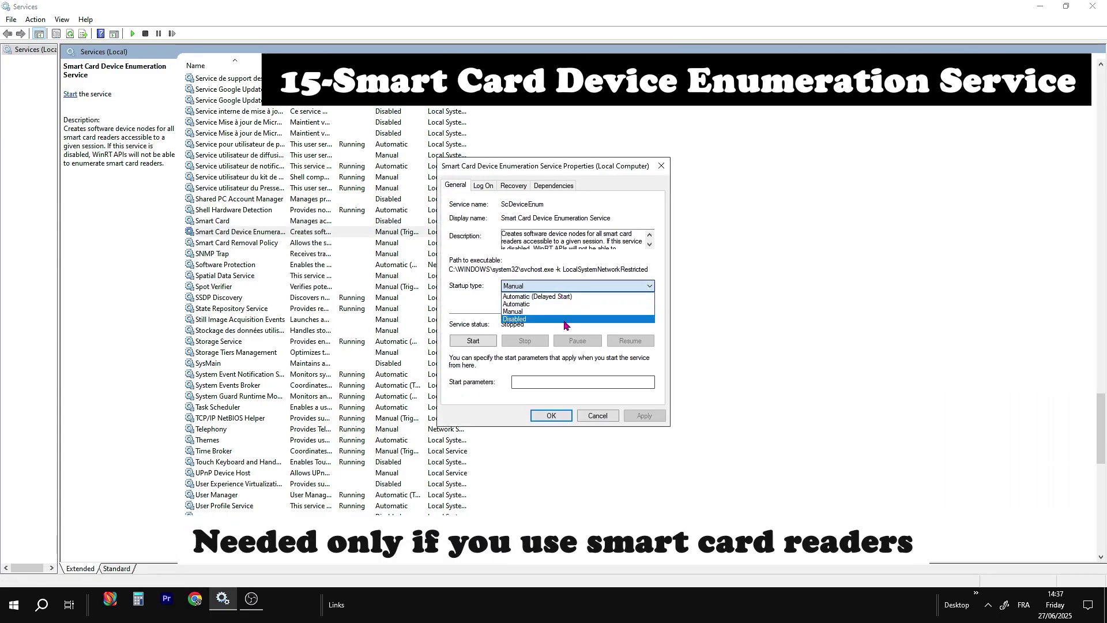
pyautogui.click(562, 321)
pyautogui.click(644, 417)
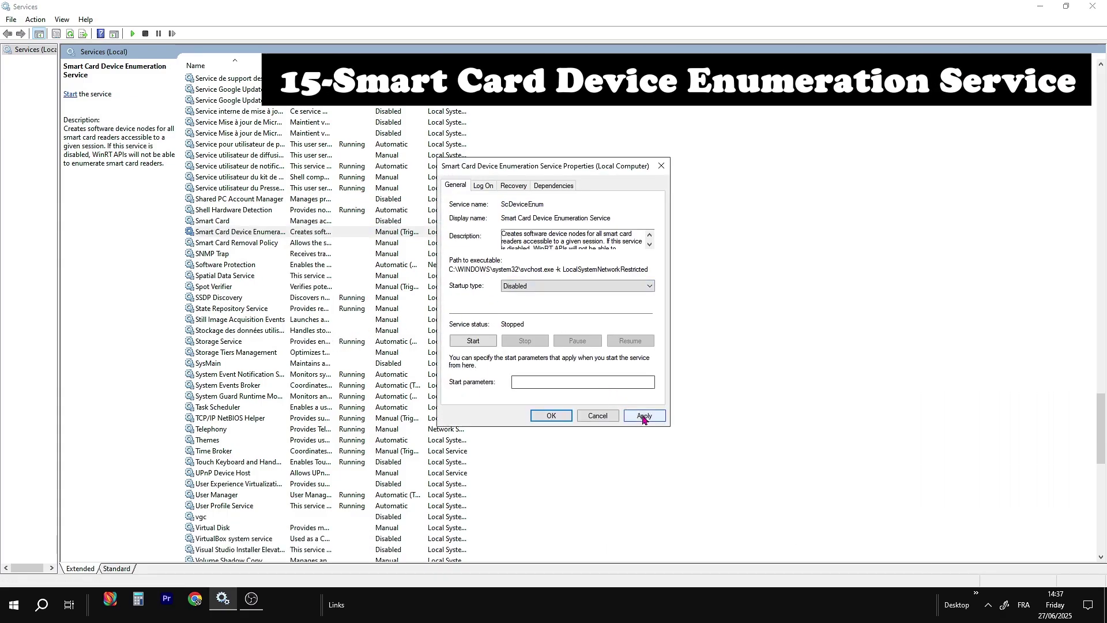
pyautogui.click(551, 415)
# Set Smart Card Removal Policy's startup type to Disabled and apply it.
pyautogui.click(254, 245)
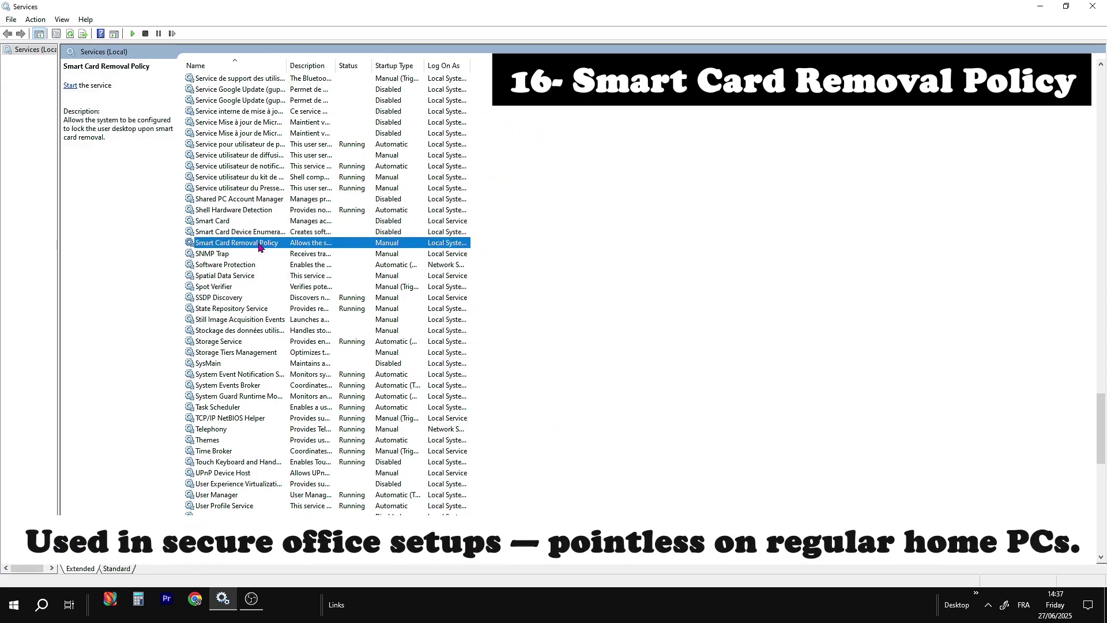
pyautogui.rightClick(259, 244)
pyautogui.click(300, 352)
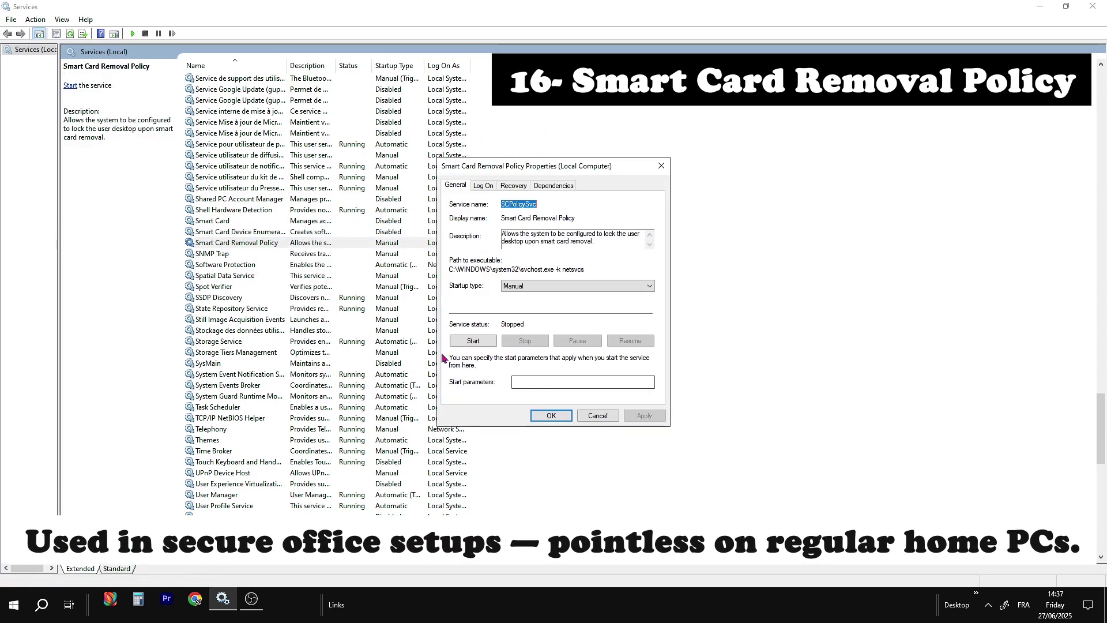
pyautogui.click(563, 286)
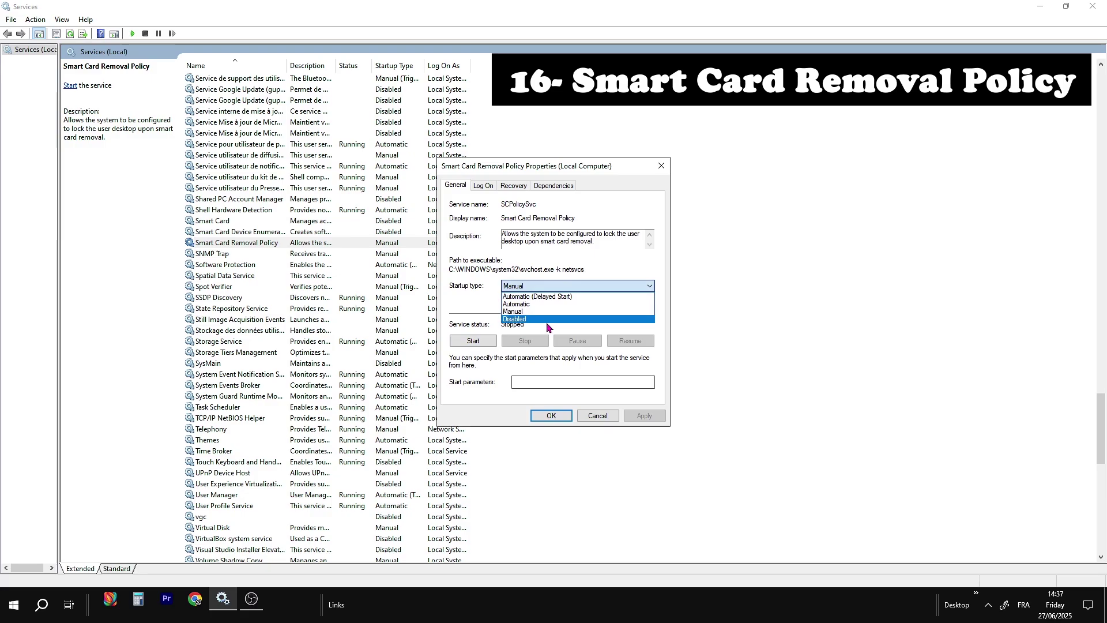
pyautogui.click(547, 319)
pyautogui.click(641, 416)
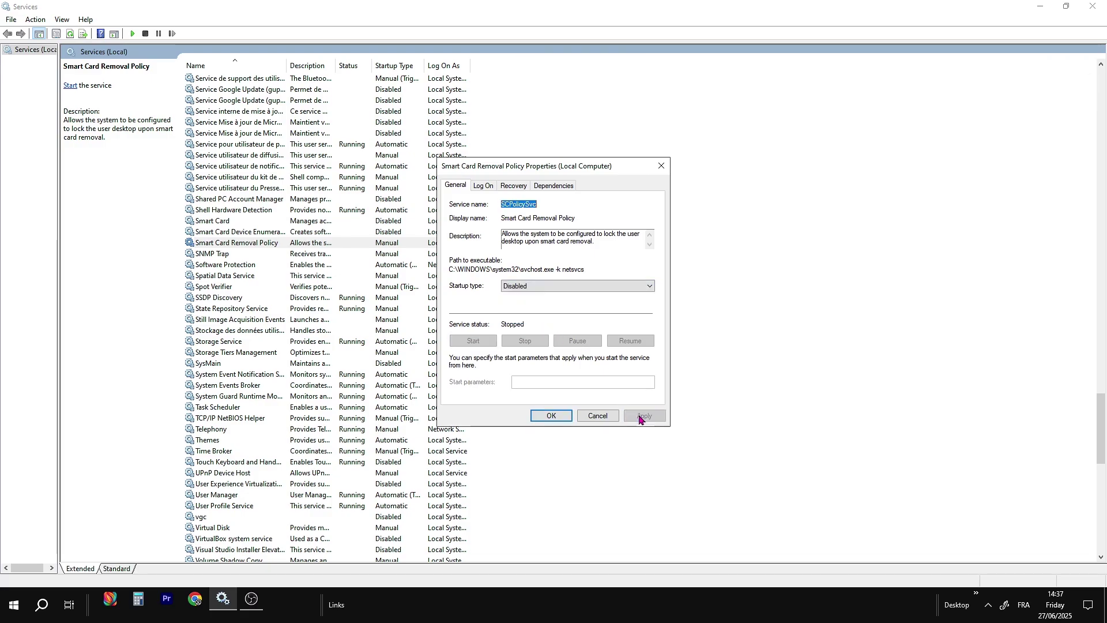
pyautogui.click(551, 415)
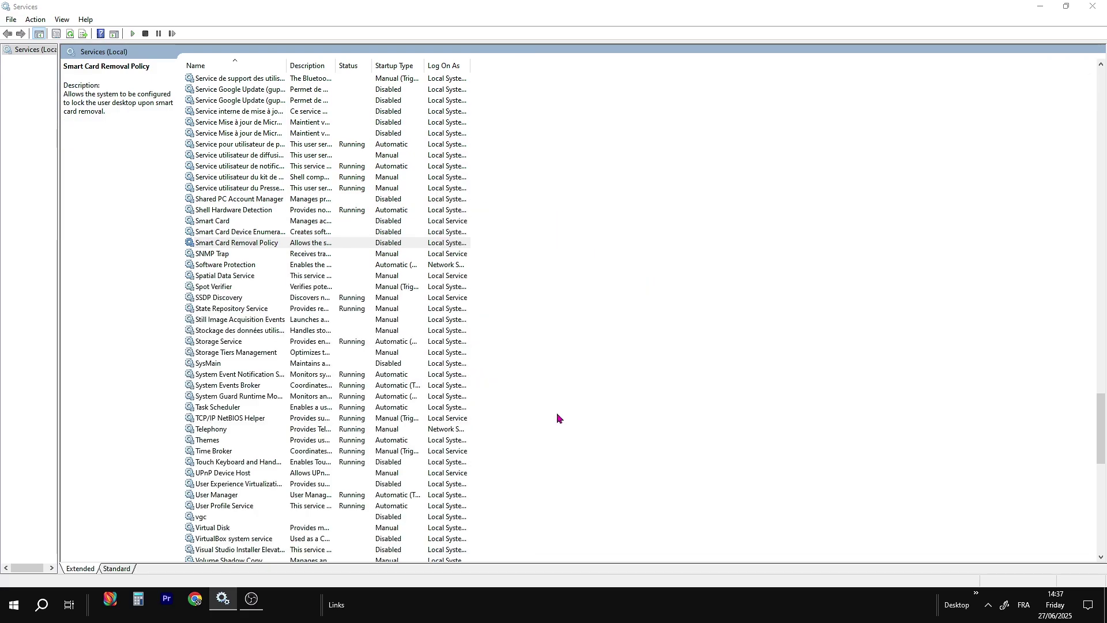
pyautogui.click(583, 358)
pyautogui.press('w')
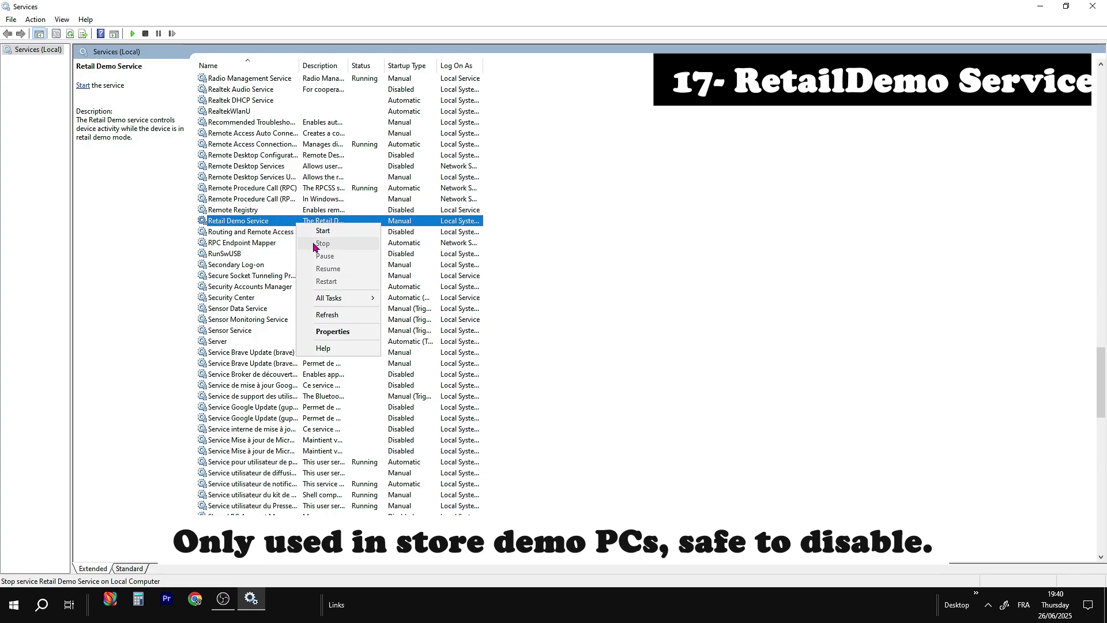
# Set Retail Demo Service's startup type to Disabled.
pyautogui.click(343, 330)
pyautogui.click(547, 287)
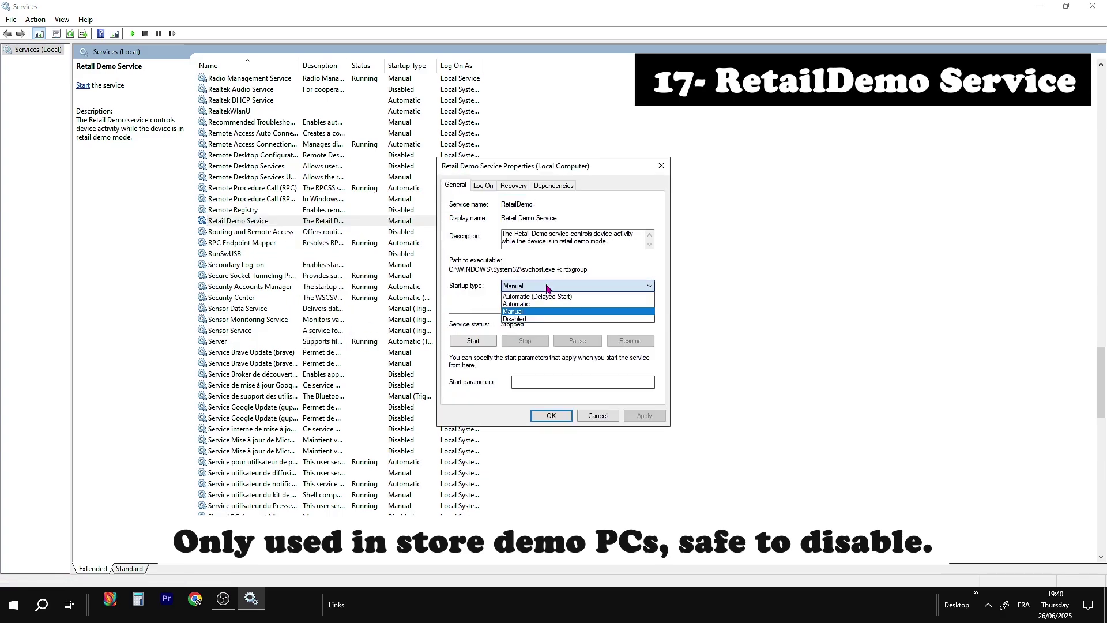
pyautogui.click(536, 320)
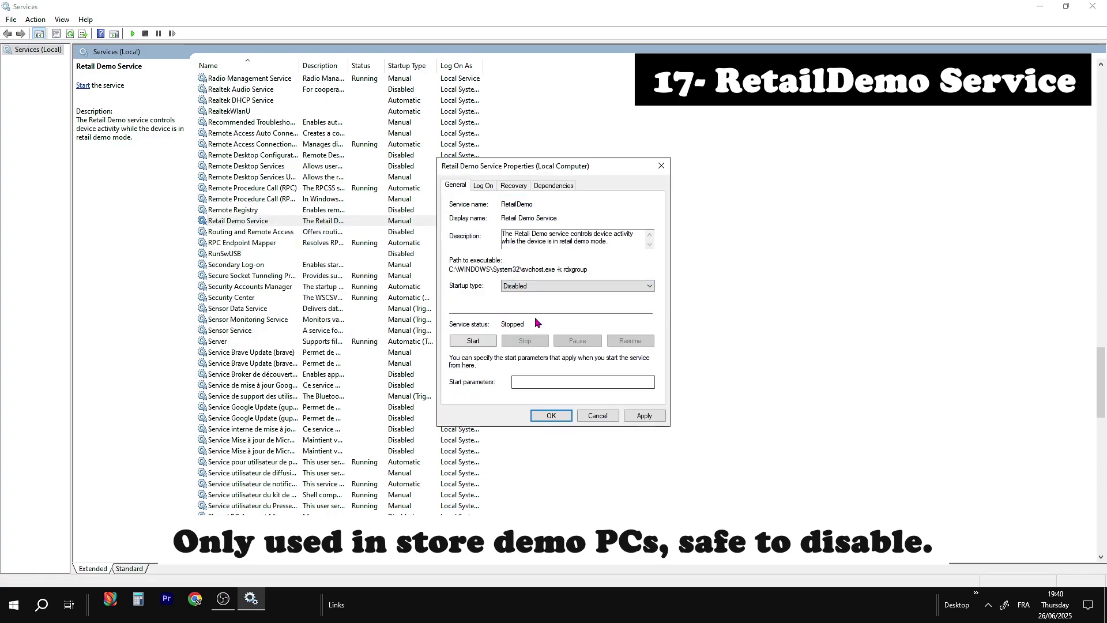
pyautogui.click(552, 417)
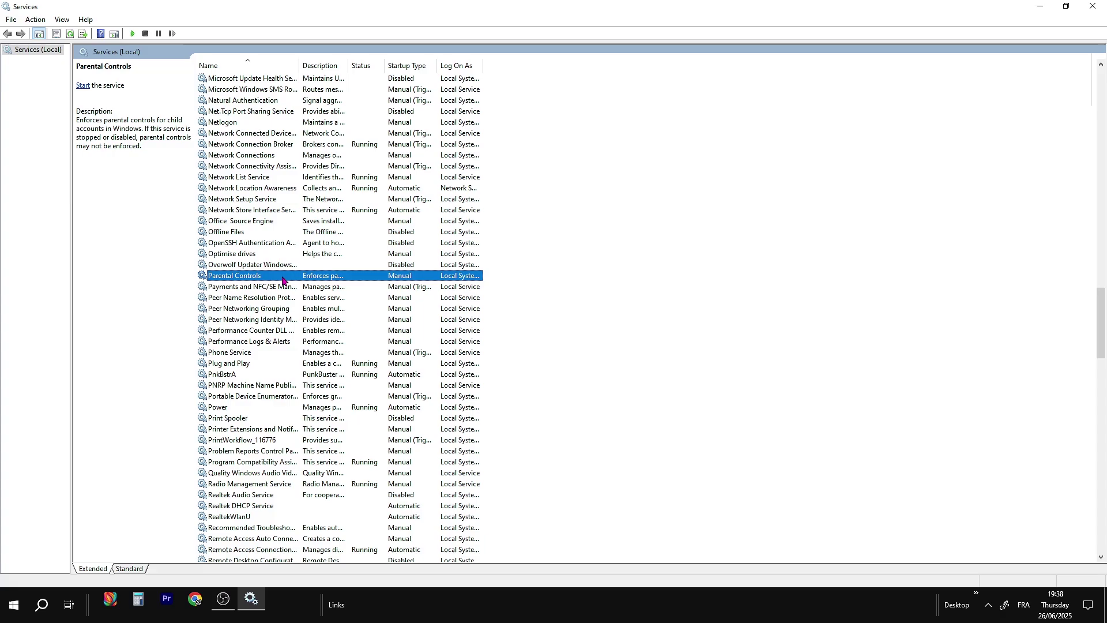
# Set Parental Controls' startup type to Disabled and apply it.
pyautogui.rightClick(282, 281)
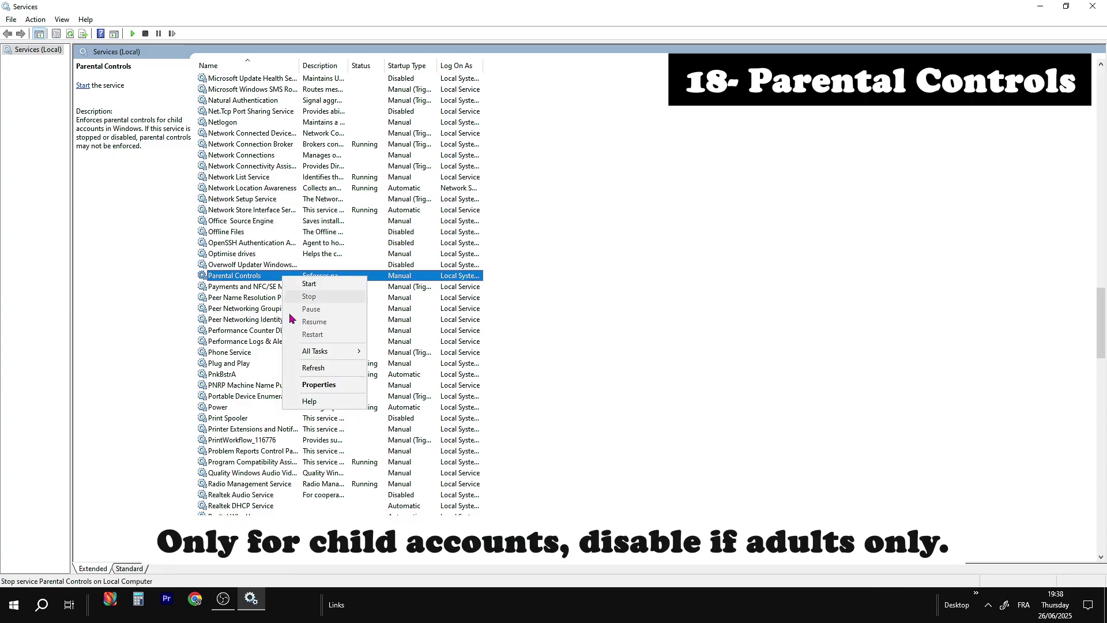
pyautogui.click(315, 391)
pyautogui.click(548, 286)
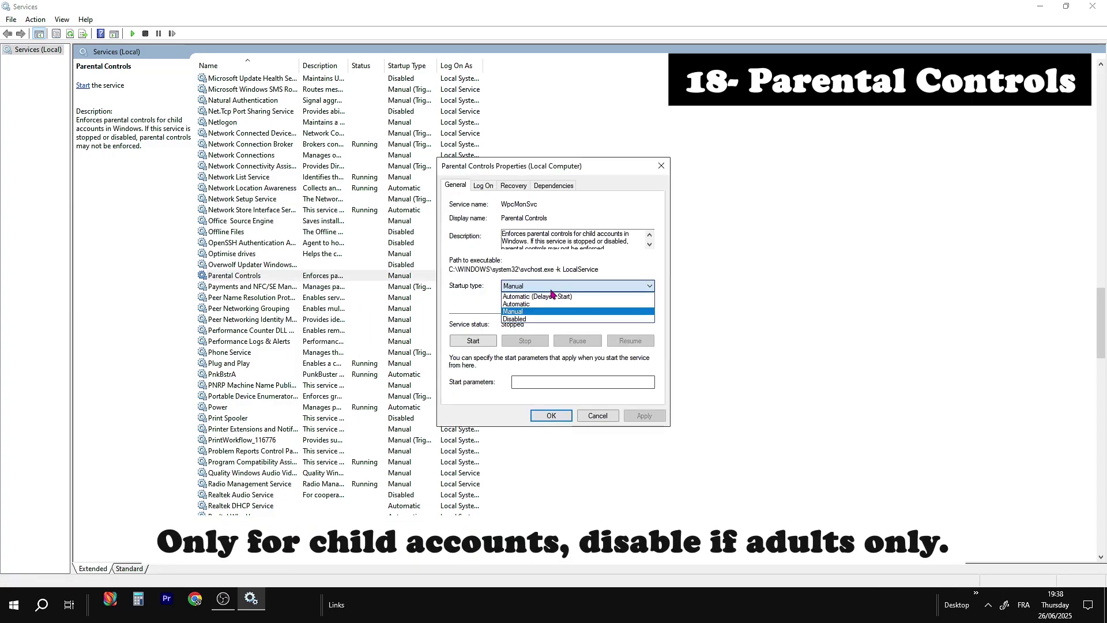
pyautogui.click(541, 321)
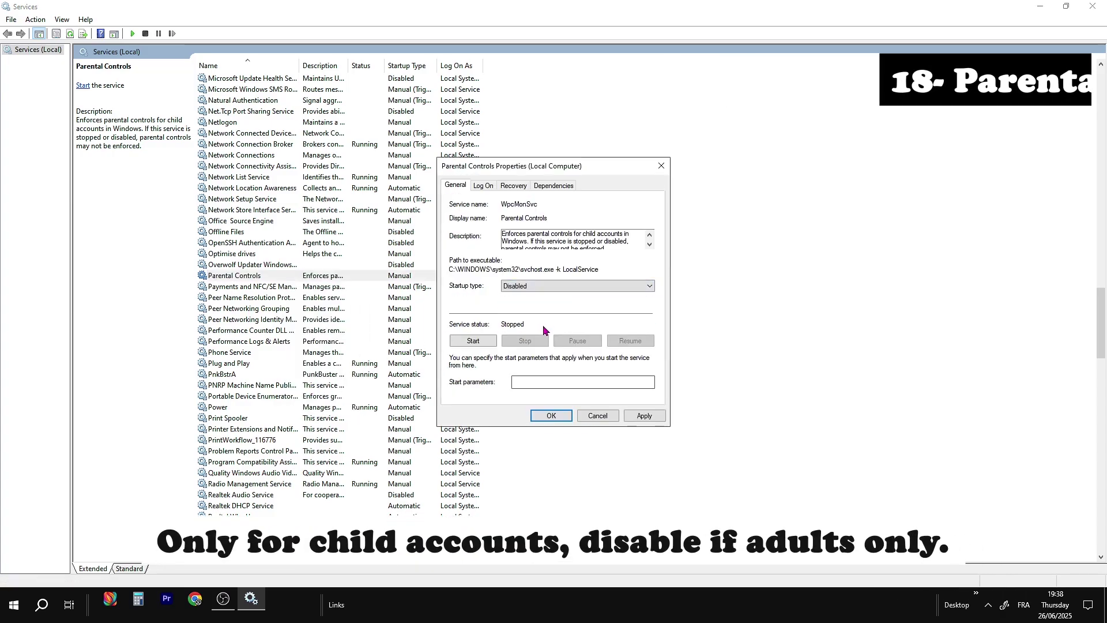
pyautogui.click(640, 416)
# Close Parental Controls' Properties, then set Bluetooth Audio Gateway Service's startup to Disabled.
pyautogui.click(550, 416)
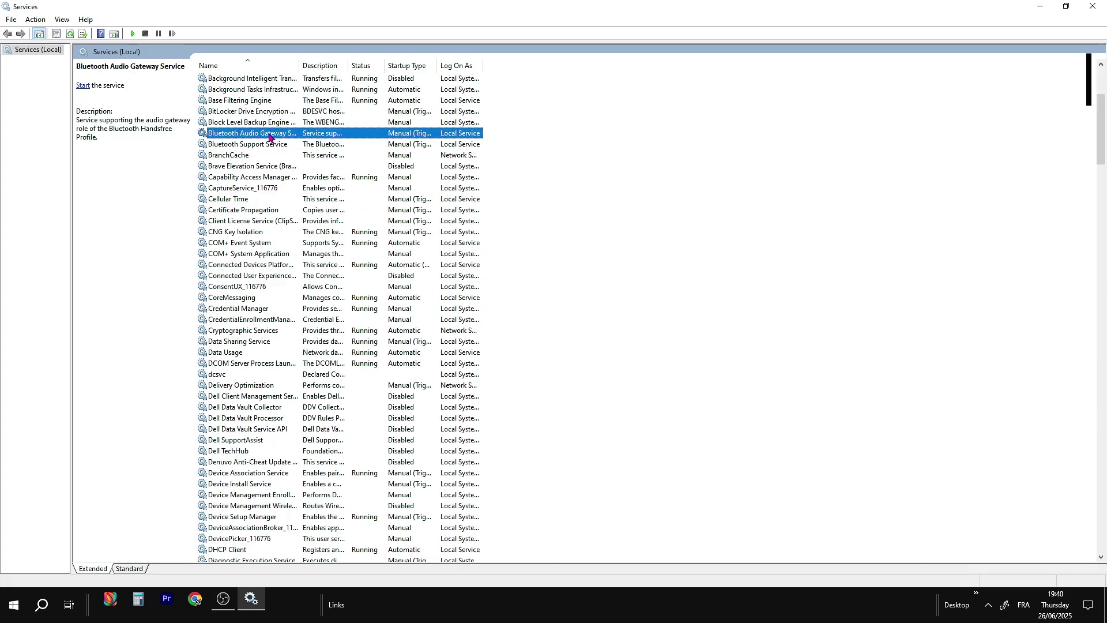
pyautogui.rightClick(308, 136)
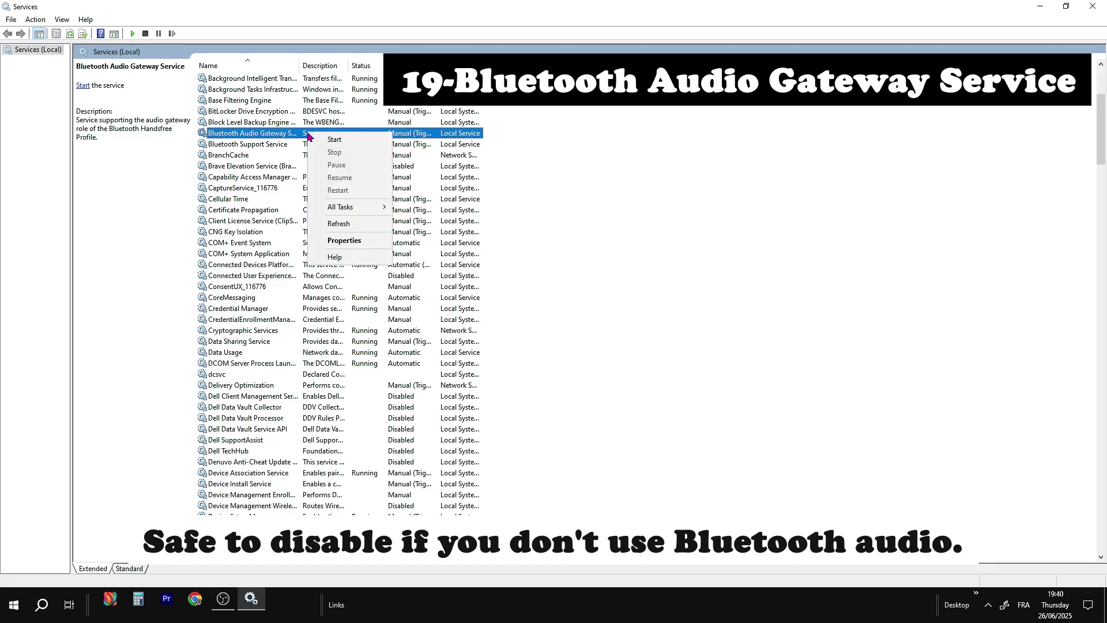
pyautogui.click(357, 240)
pyautogui.click(552, 286)
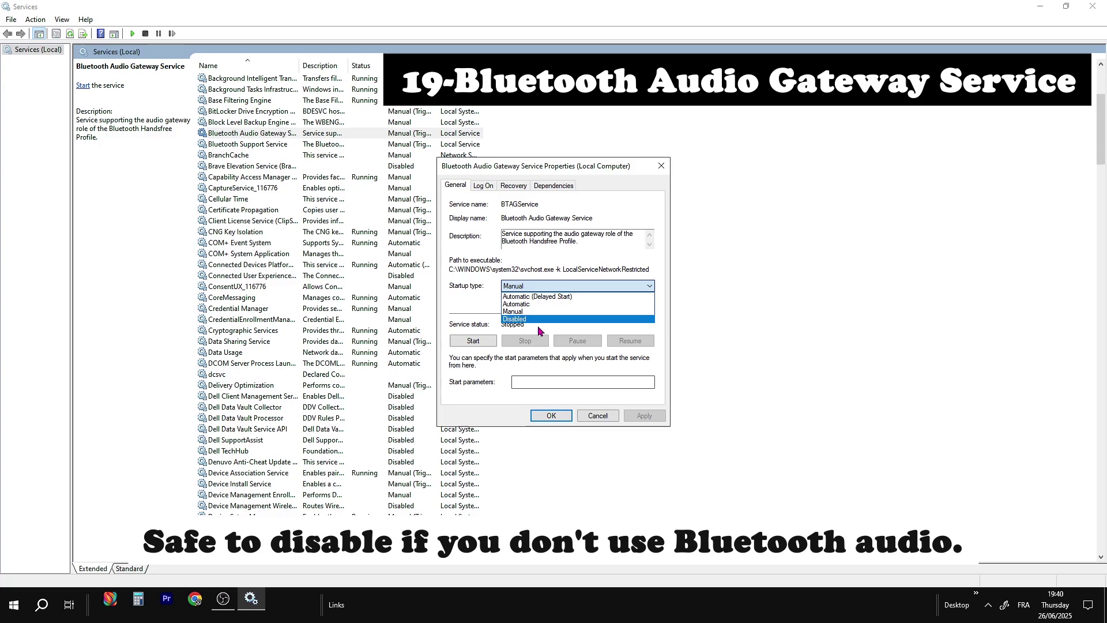
pyautogui.click(538, 323)
pyautogui.click(640, 416)
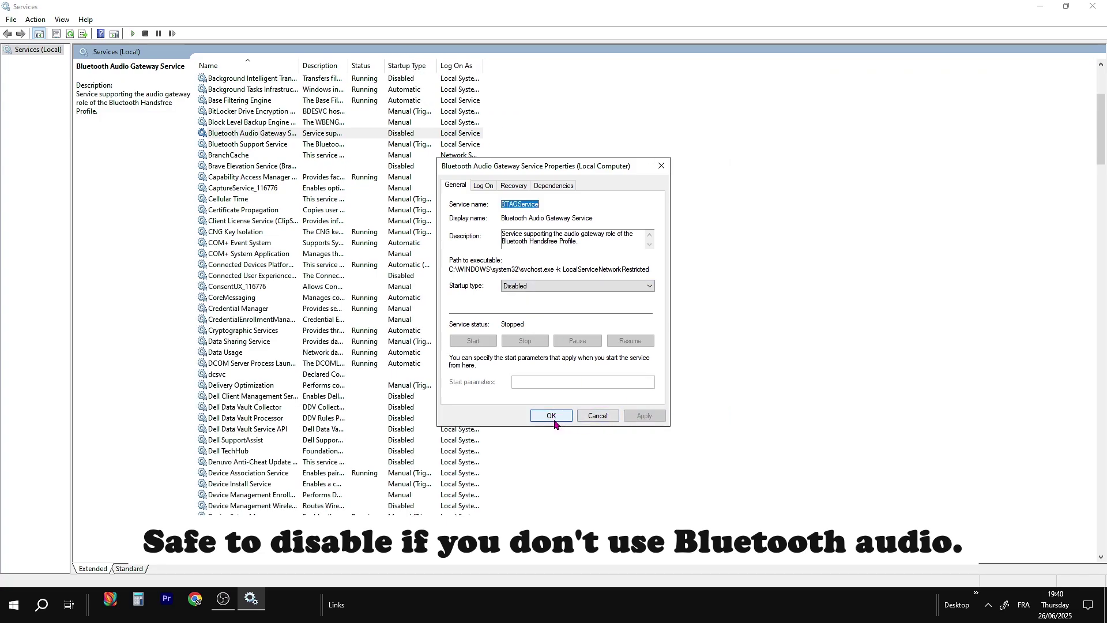
pyautogui.click(552, 415)
# Choose Disabled as Bluetooth Support Service's startup type.
pyautogui.click(276, 145)
pyautogui.rightClick(275, 149)
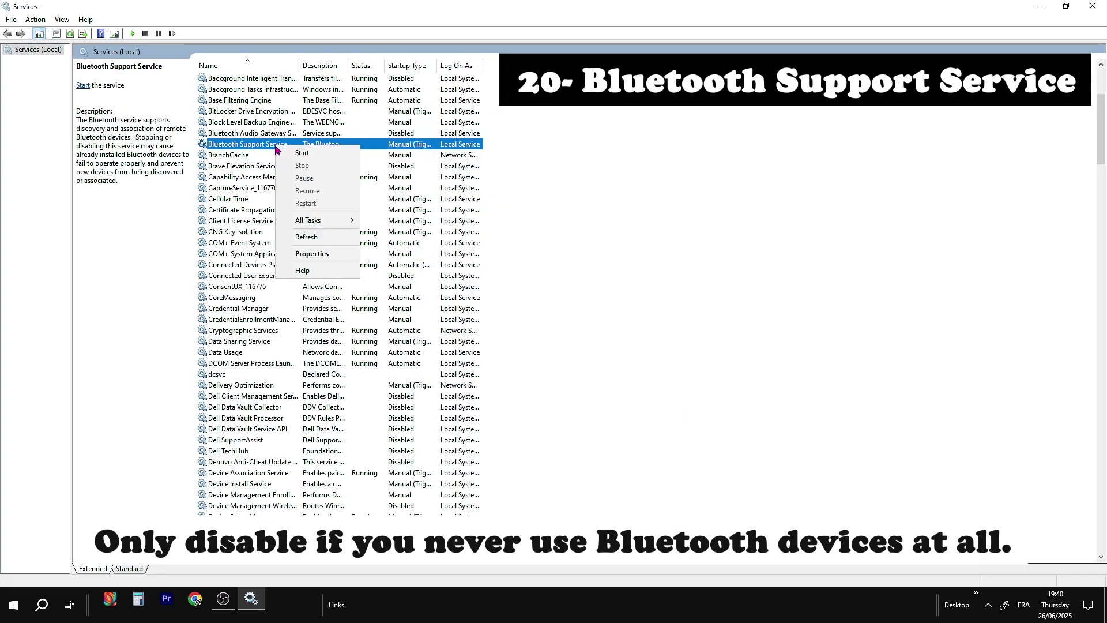
pyautogui.click(306, 254)
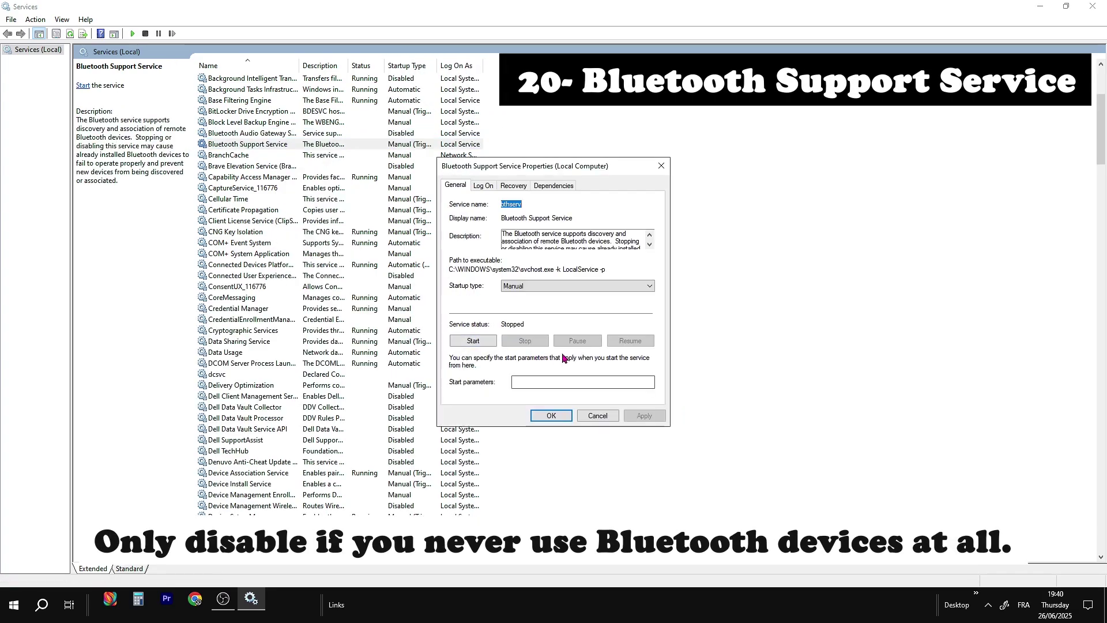
pyautogui.click(558, 287)
pyautogui.click(547, 321)
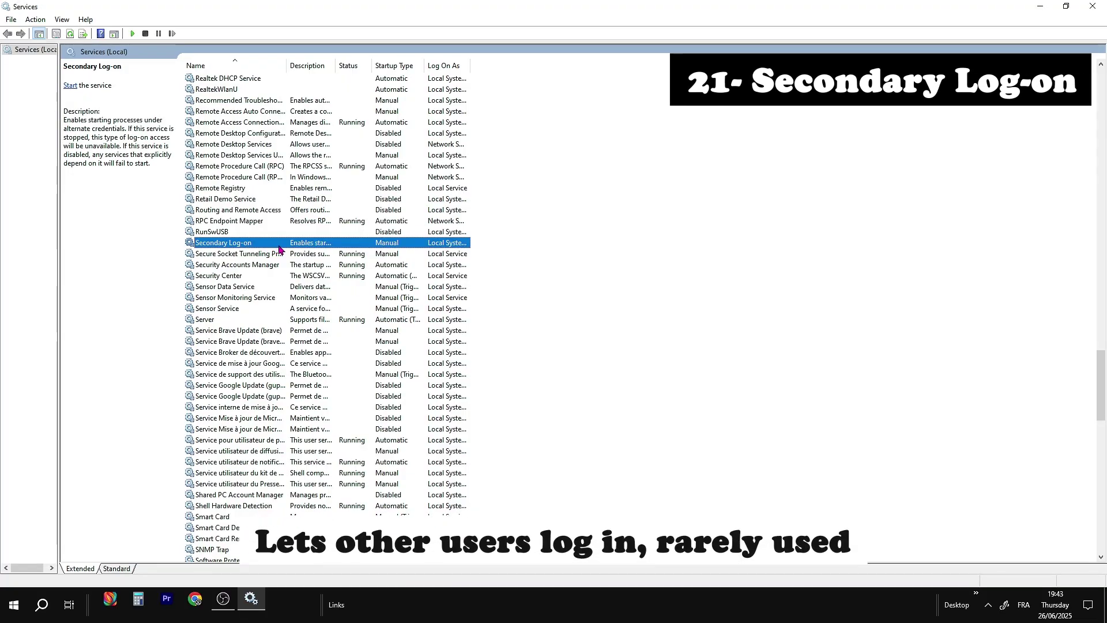
# Set the Secondary Log-on service's startup type to Disabled and apply it.
pyautogui.rightClick(282, 248)
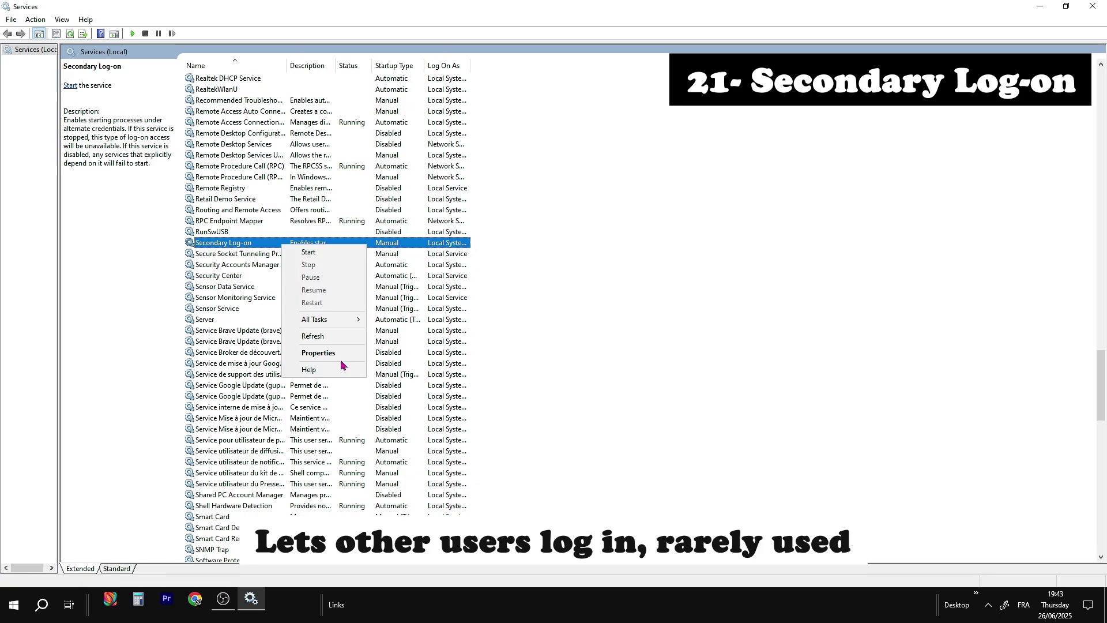
pyautogui.click(318, 353)
pyautogui.click(577, 286)
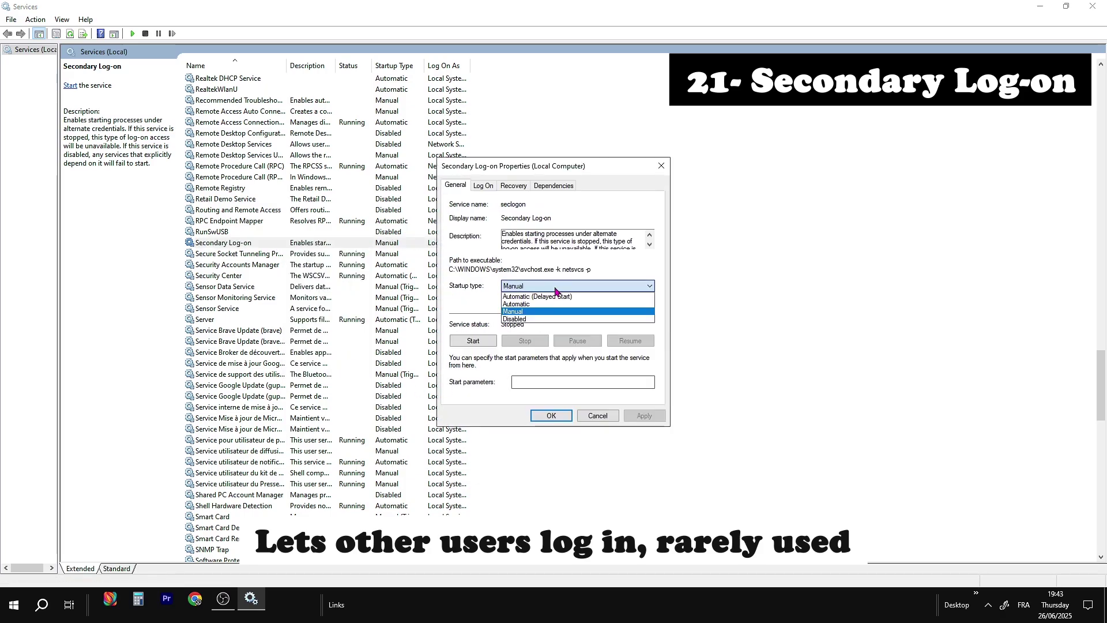
pyautogui.click(553, 319)
pyautogui.click(644, 415)
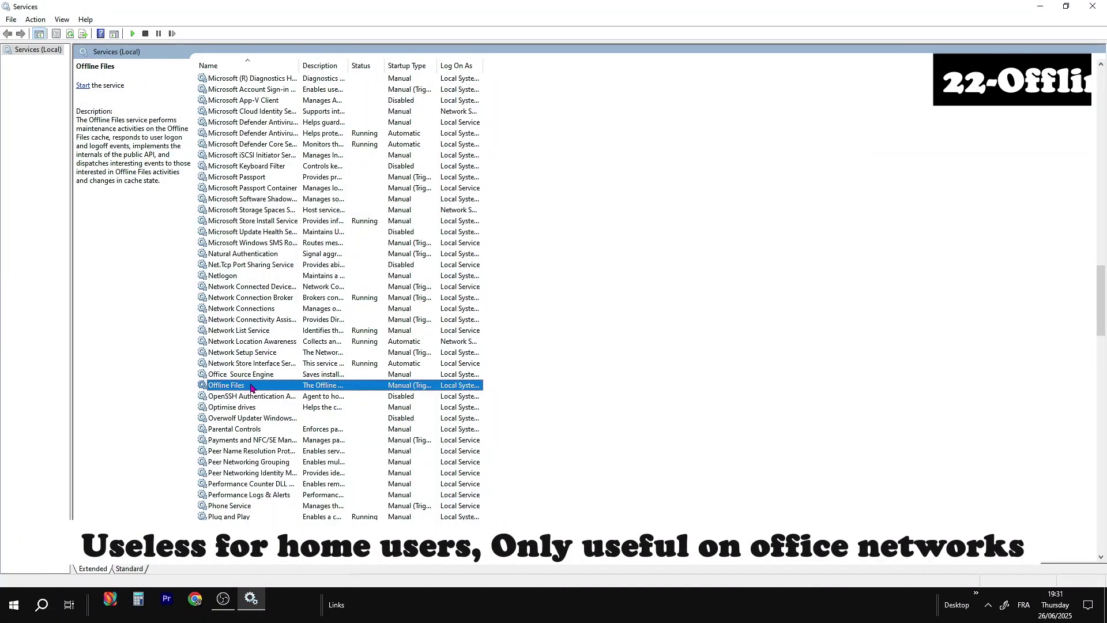
# Set the Offline Files service's startup type to Disabled and apply it.
pyautogui.rightClick(255, 388)
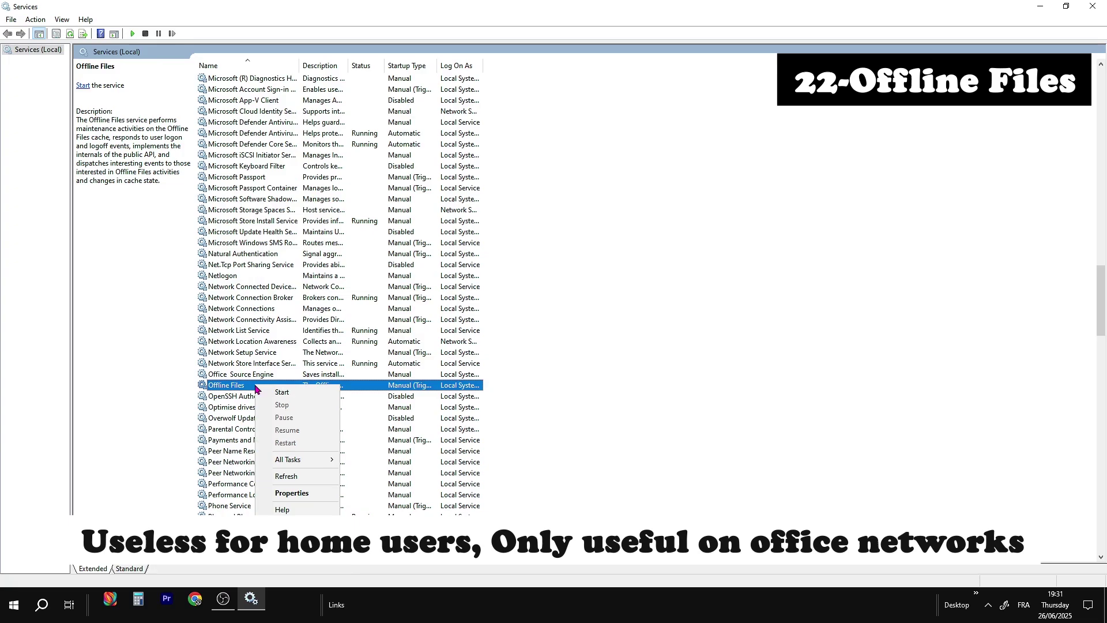
pyautogui.click(289, 492)
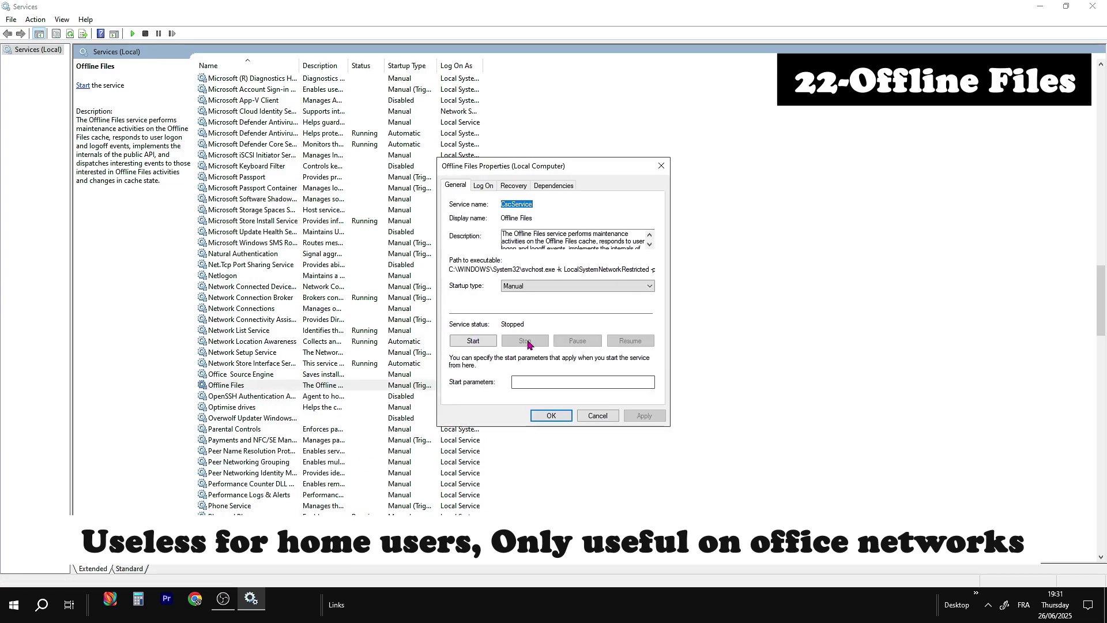
pyautogui.click(571, 318)
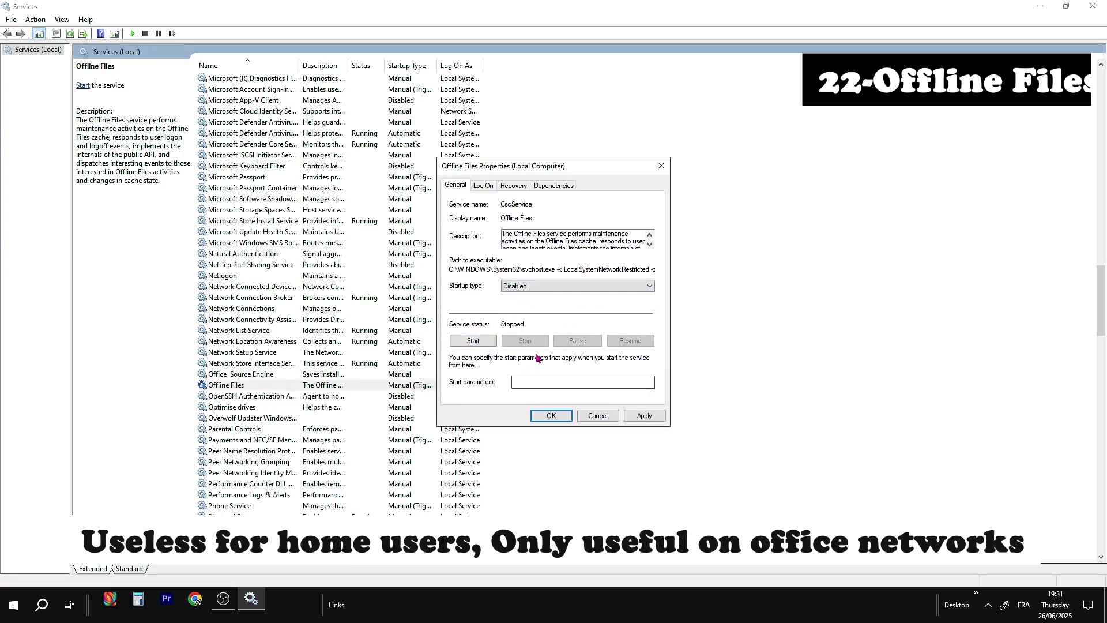
pyautogui.click(645, 416)
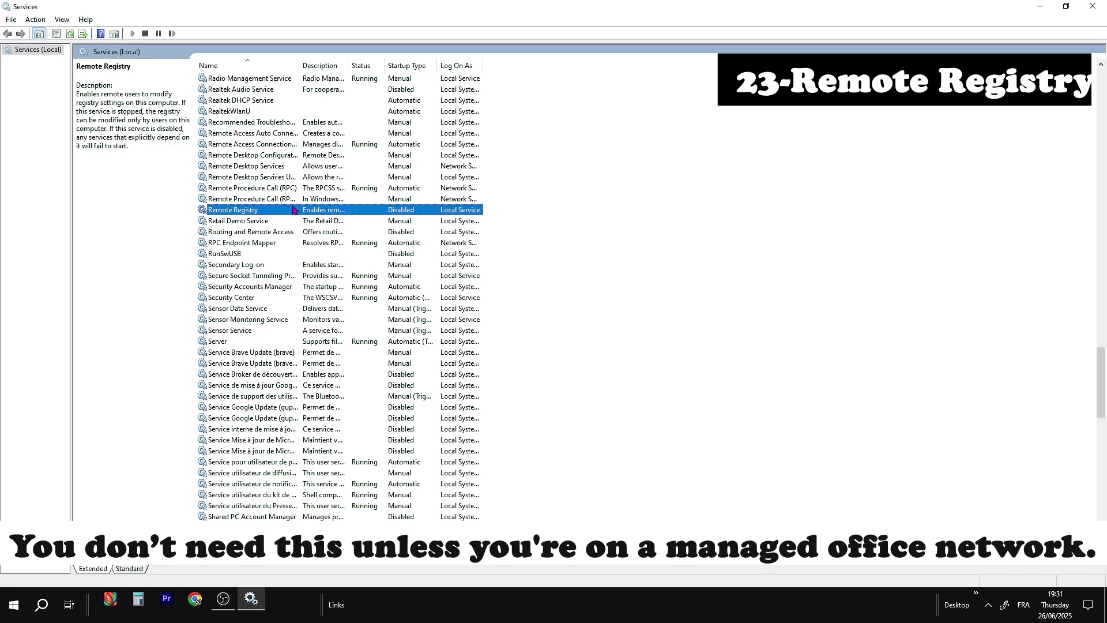
# Keep Remote Registry's startup type at Disabled, apply, and close its properties with OK.
pyautogui.rightClick(291, 212)
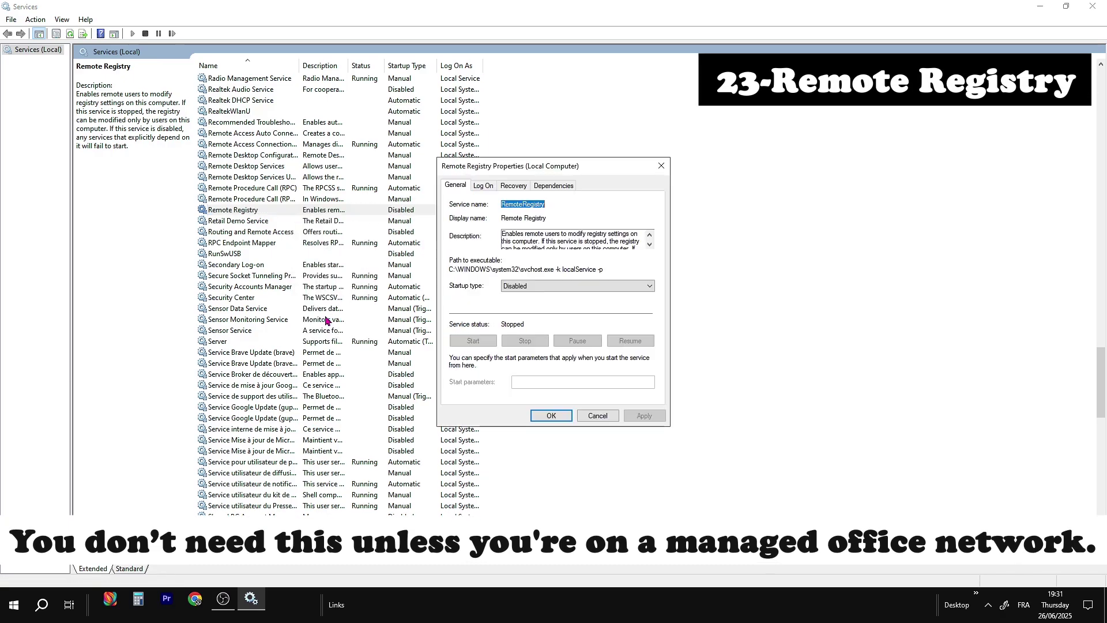
pyautogui.click(549, 291)
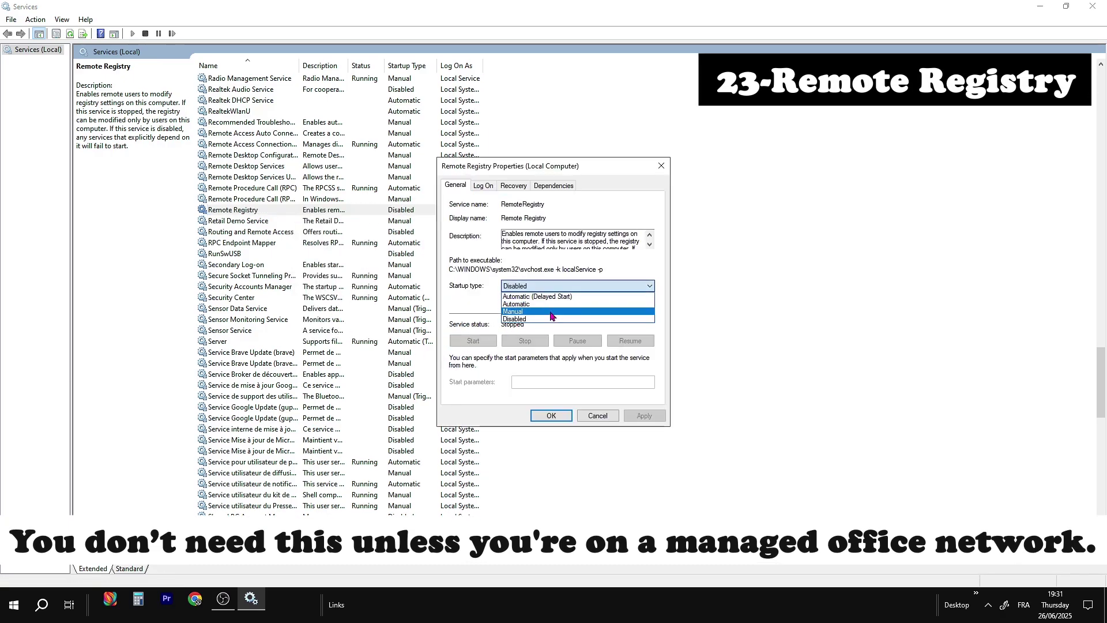
pyautogui.click(551, 321)
pyautogui.click(644, 415)
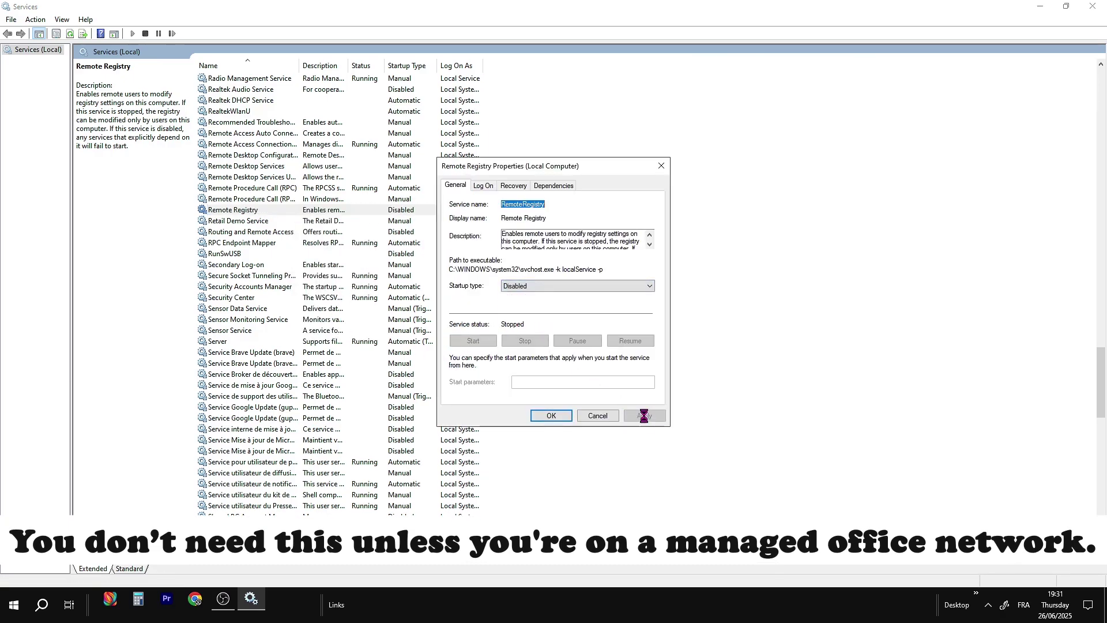
pyautogui.click(549, 415)
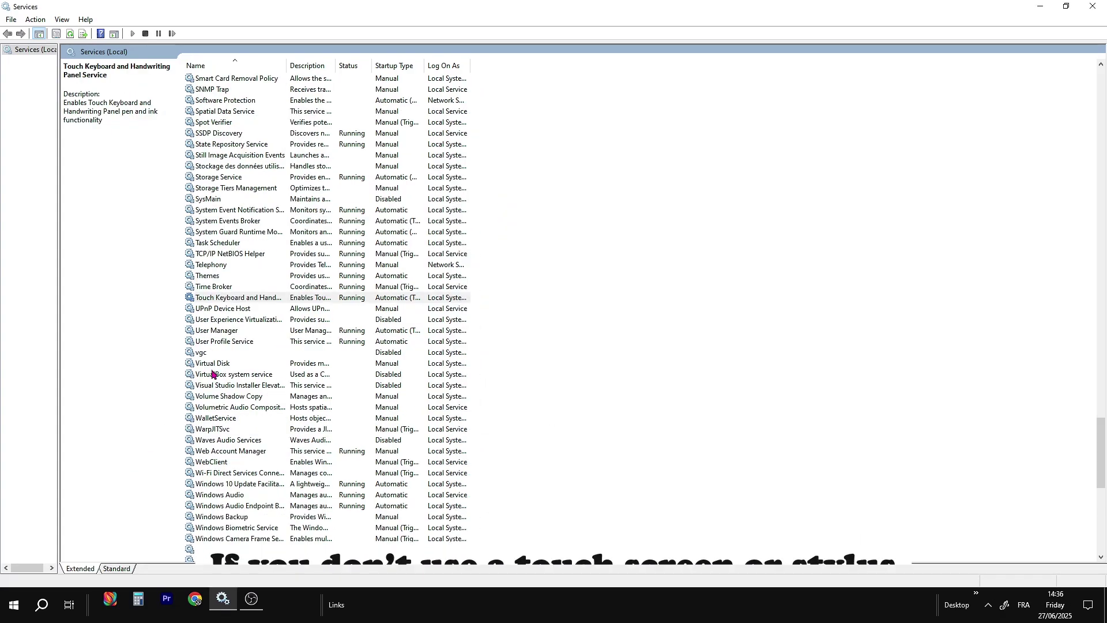
# Set the Touch Keyboard and Handwriting Panel Service startup type to Disabled.
pyautogui.click(240, 298)
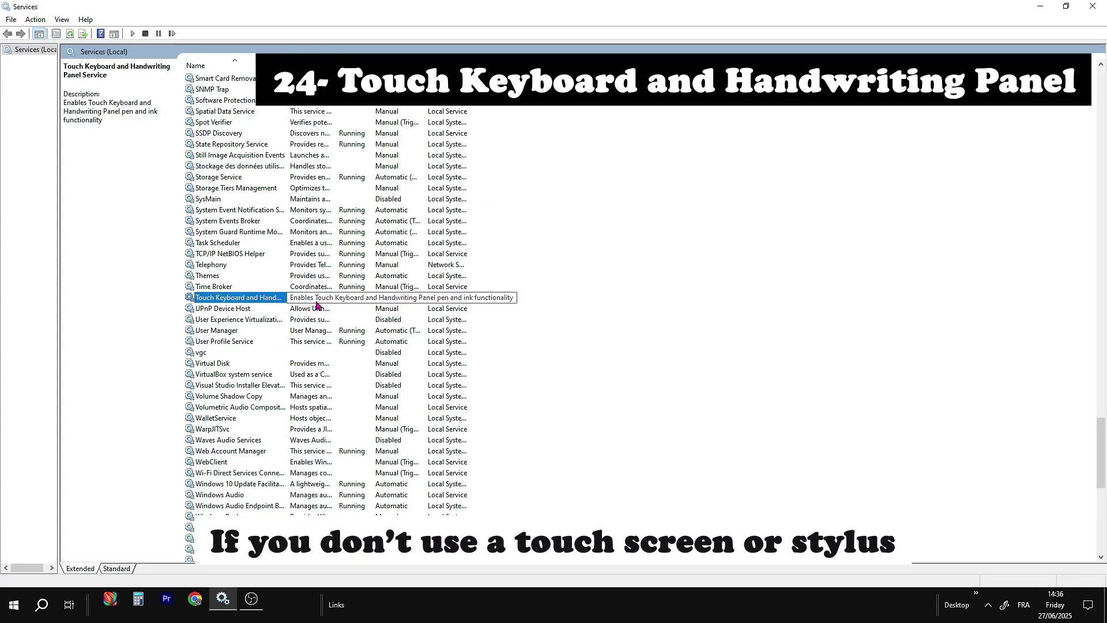
pyautogui.rightClick(280, 304)
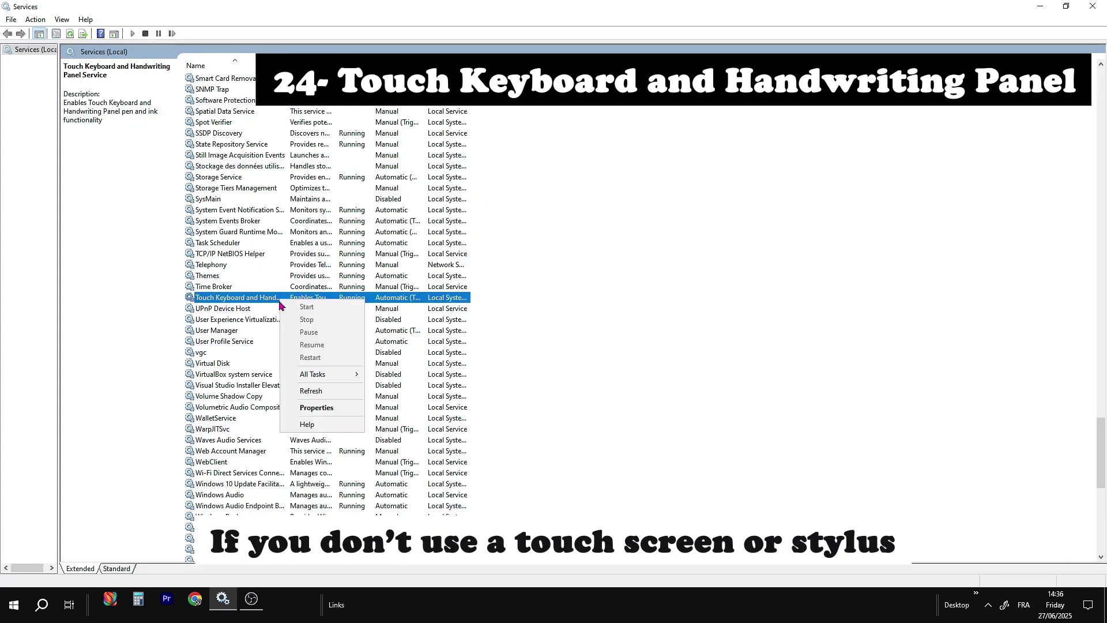
pyautogui.click(316, 412)
pyautogui.click(555, 286)
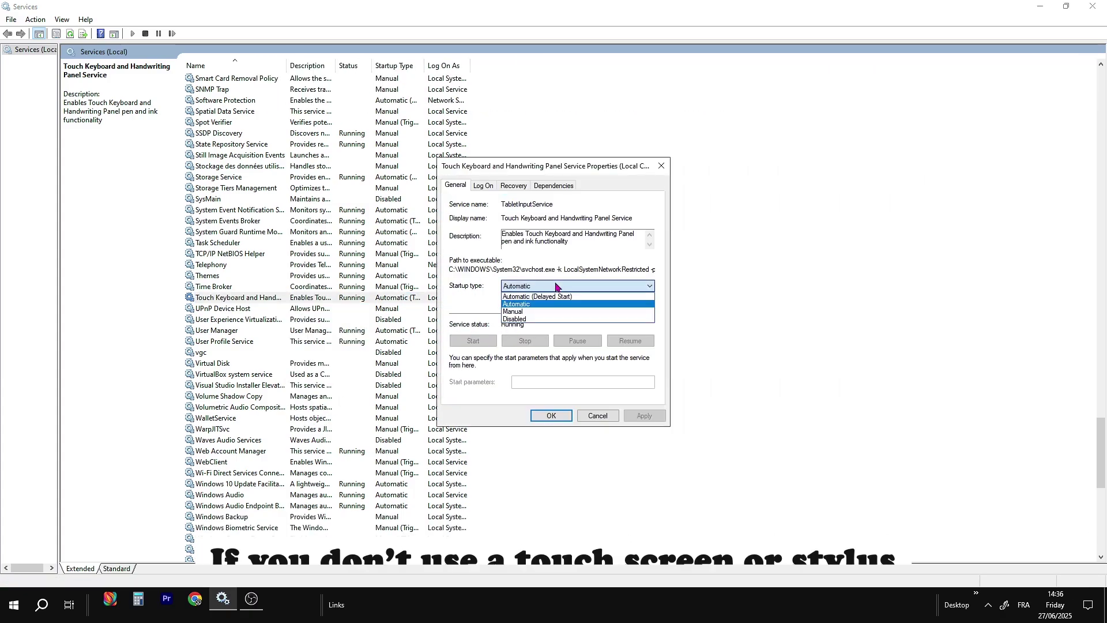
pyautogui.click(545, 321)
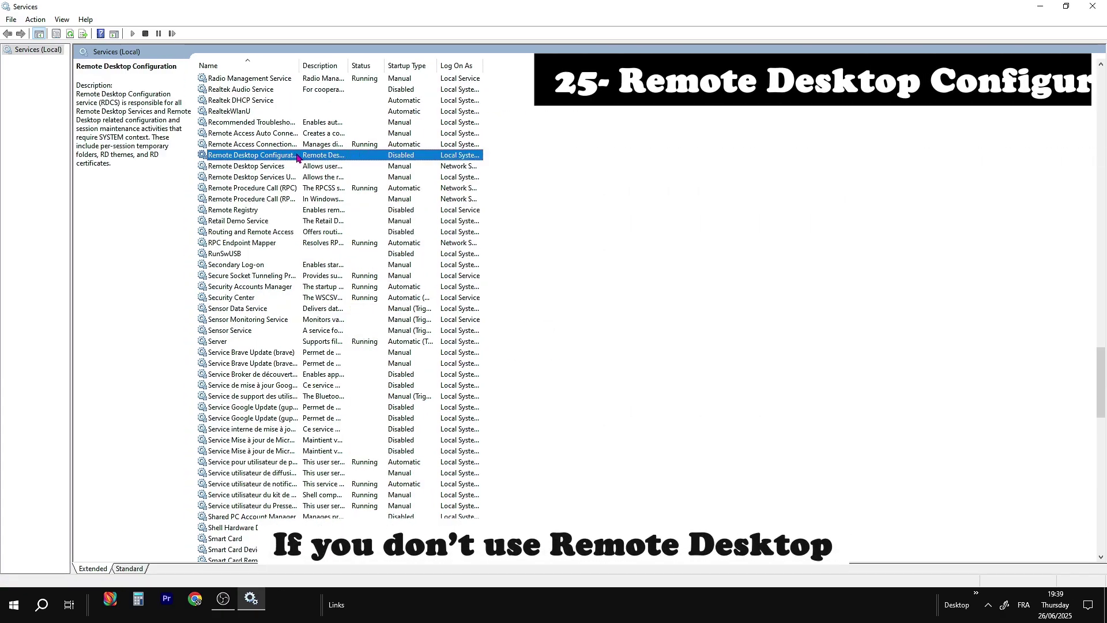
# Keep Remote Desktop Configuration's startup type at Disabled and close its properties with OK.
pyautogui.rightClick(299, 154)
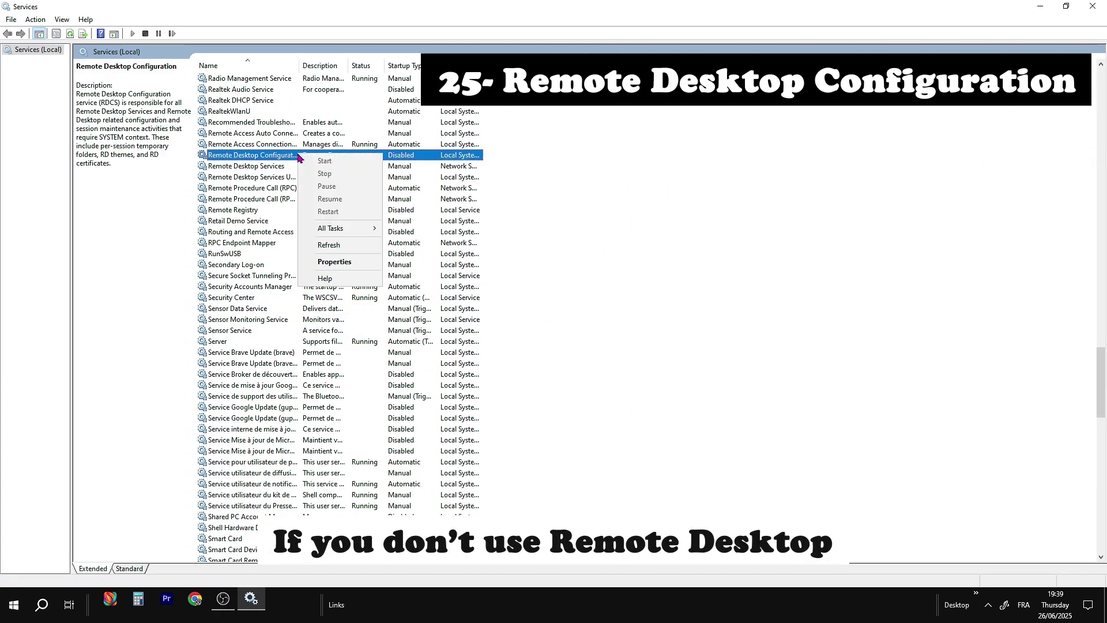
pyautogui.click(346, 261)
pyautogui.click(542, 286)
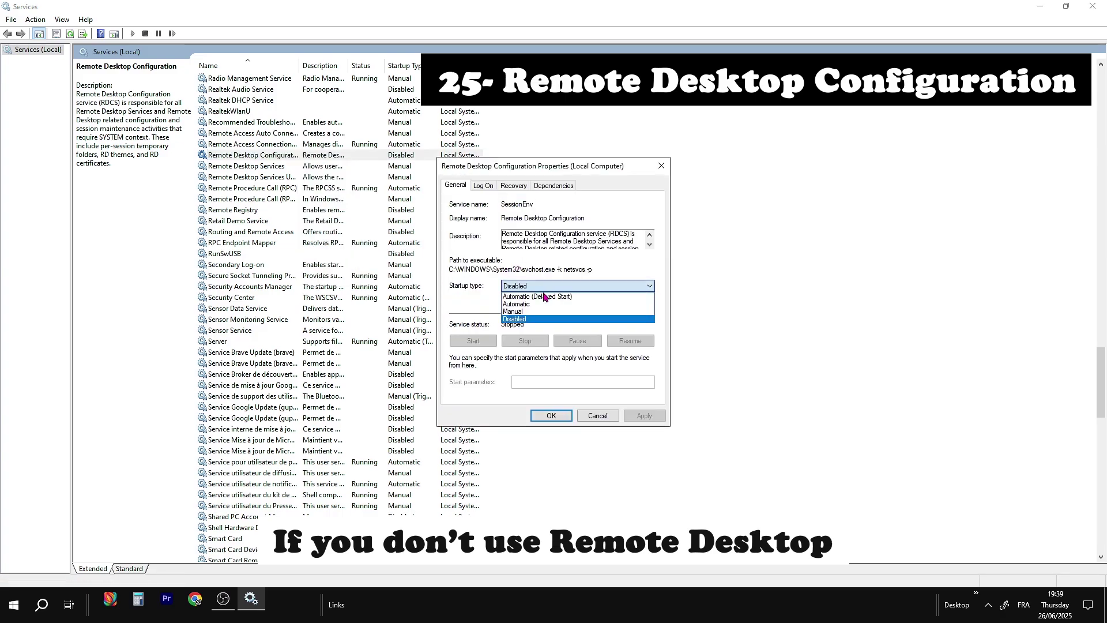
pyautogui.click(530, 317)
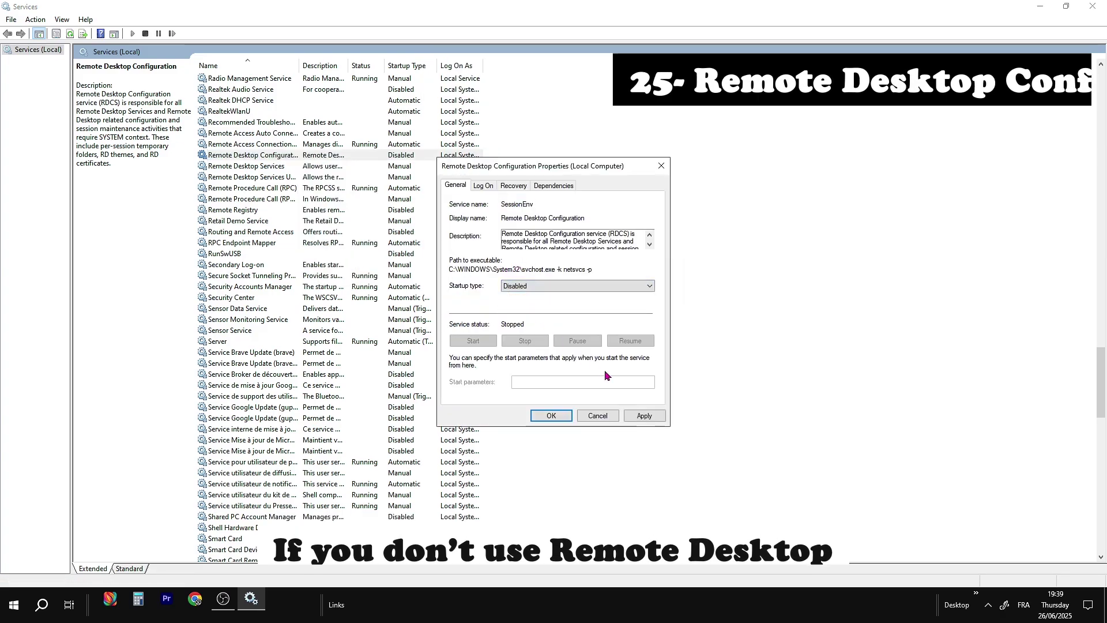
pyautogui.click(553, 415)
# Set Remote Desktop Services startup type to Disabled, apply, and close with OK.
pyautogui.click(298, 167)
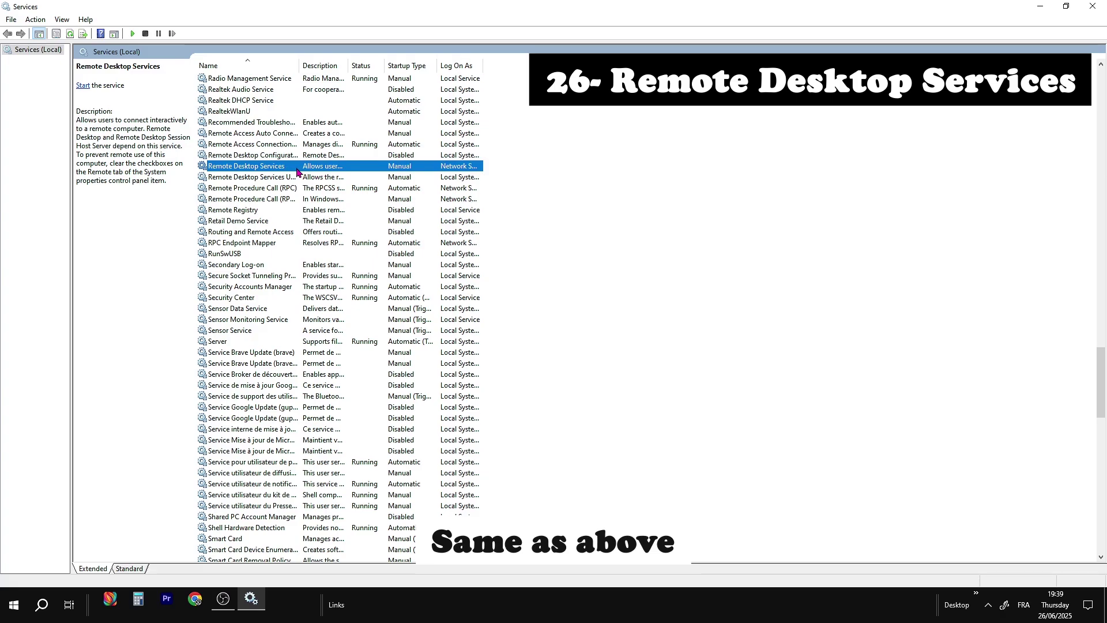
pyautogui.rightClick(298, 171)
pyautogui.click(334, 279)
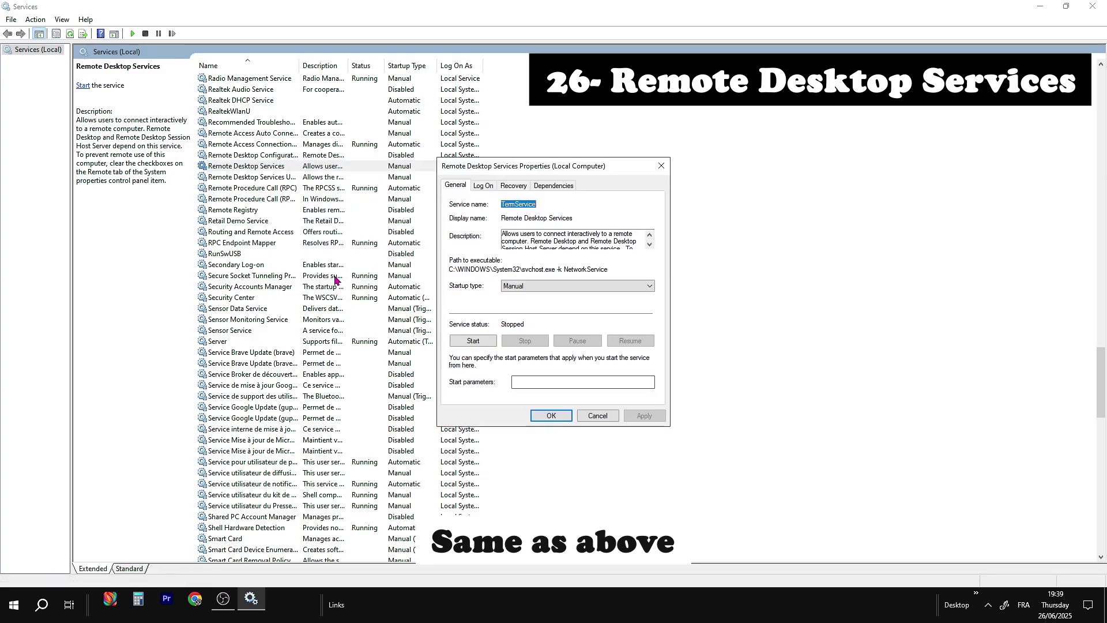
pyautogui.click(583, 291)
pyautogui.click(582, 317)
pyautogui.click(644, 415)
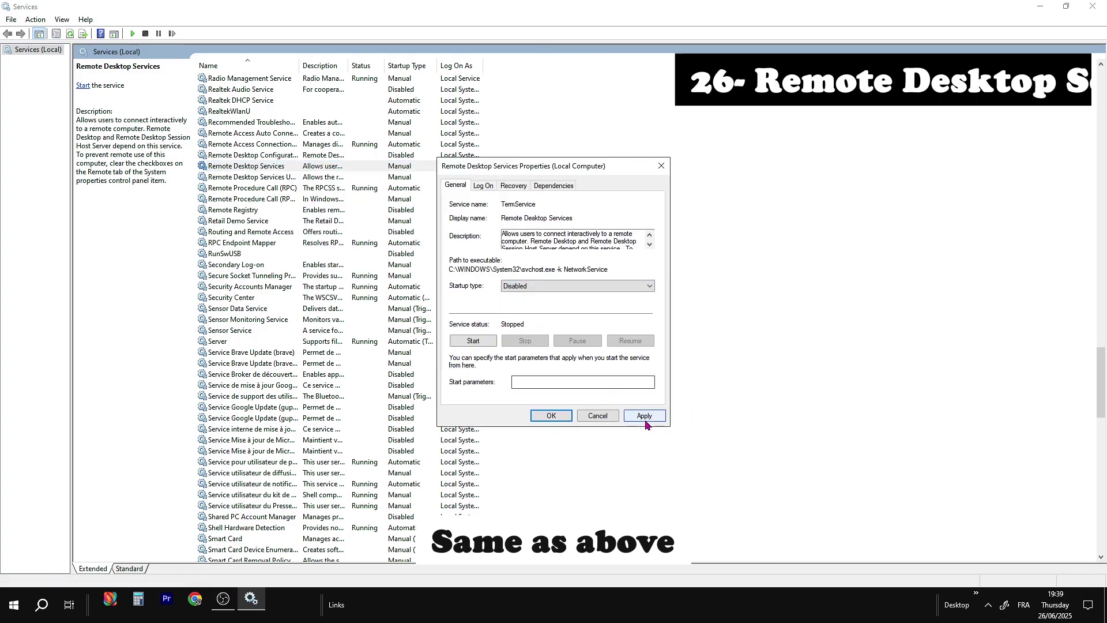
pyautogui.click(551, 415)
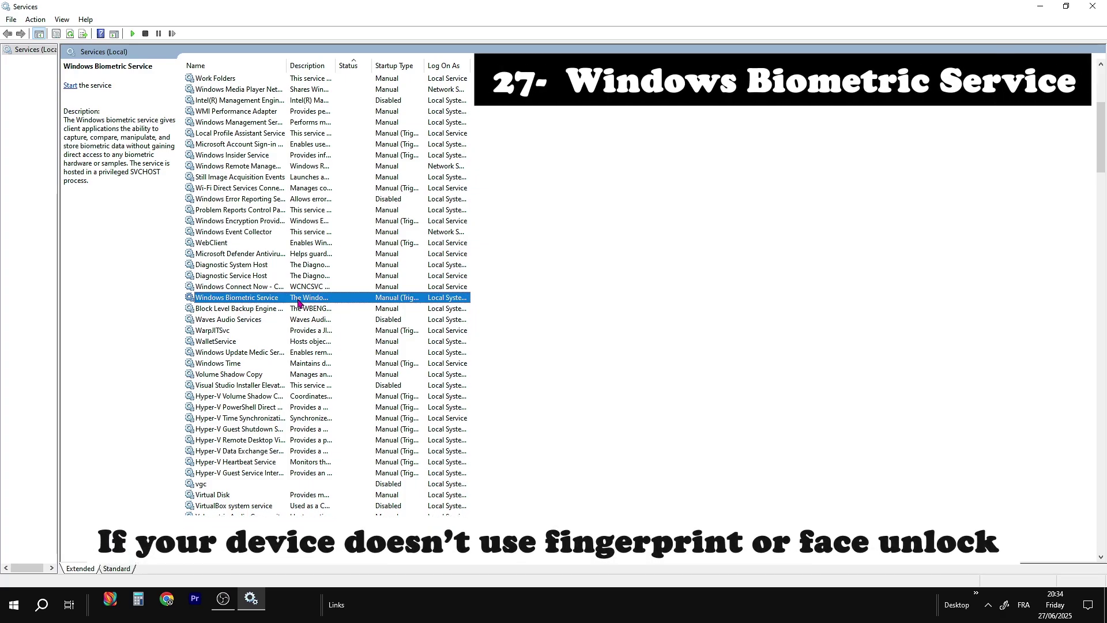
# Set Windows Biometric Service startup type to Disabled, apply, and close with OK.
pyautogui.rightClick(299, 303)
pyautogui.click(323, 407)
pyautogui.moveTo(511, 170); pyautogui.dragTo(458, 156)
pyautogui.click(524, 270)
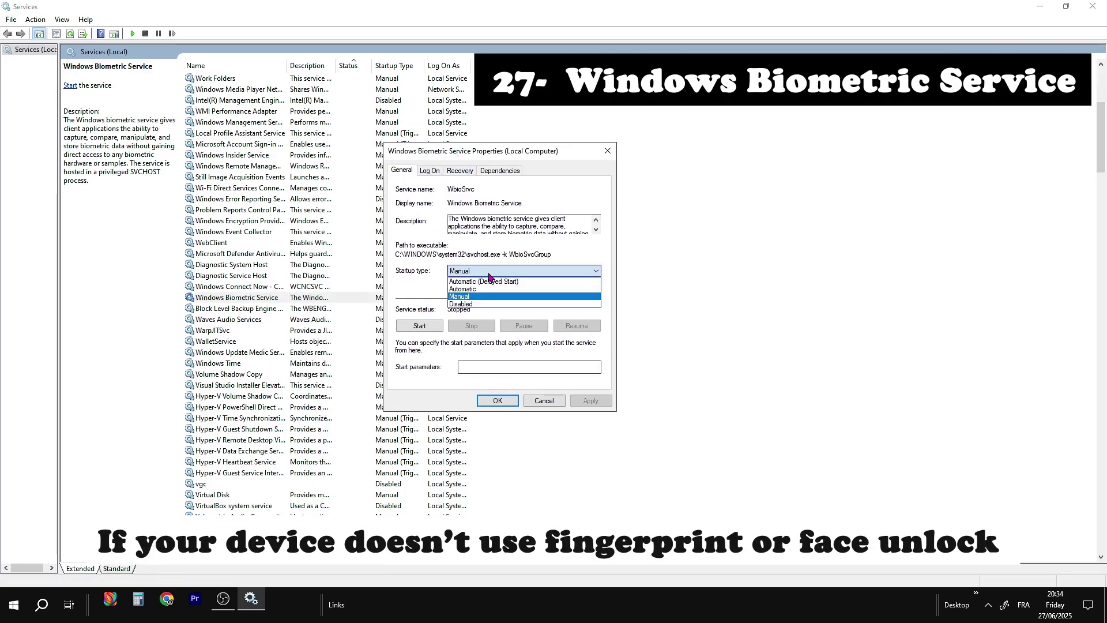
pyautogui.click(488, 305)
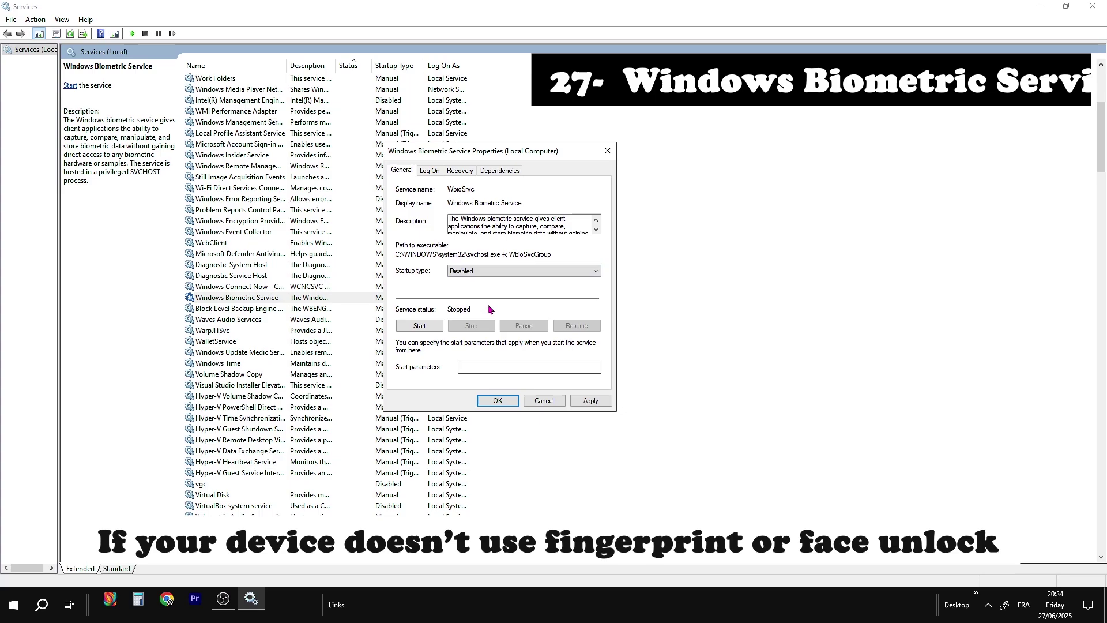
pyautogui.click(584, 401)
pyautogui.click(495, 401)
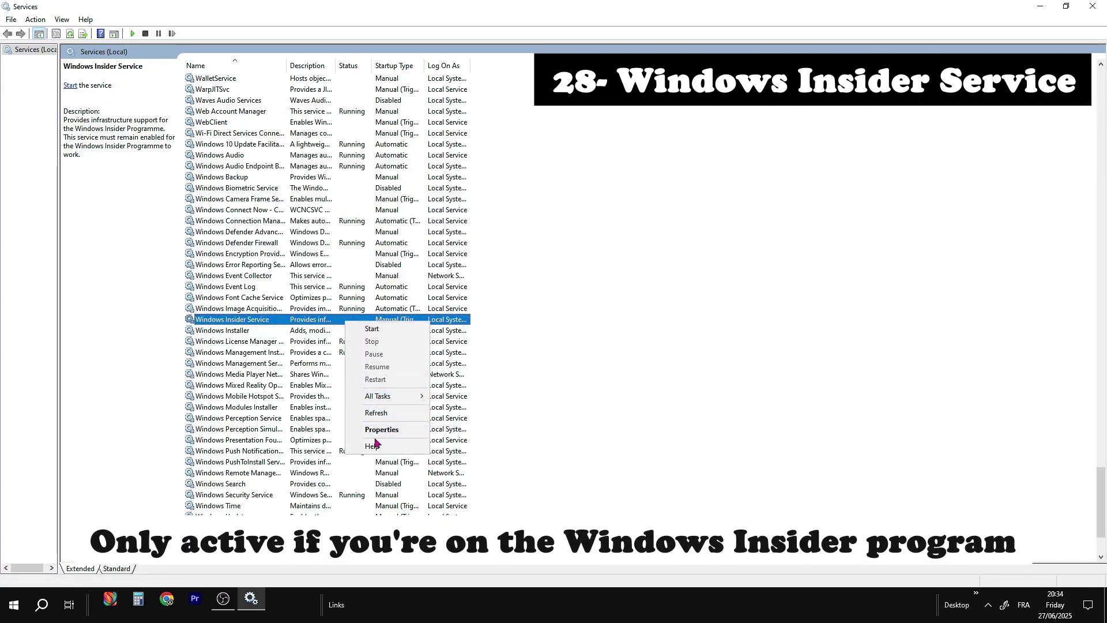
# Set Windows Insider Service startup type to Disabled and apply it.
pyautogui.click(374, 437)
pyautogui.moveTo(482, 155); pyautogui.dragTo(527, 174)
pyautogui.click(544, 288)
pyautogui.click(535, 321)
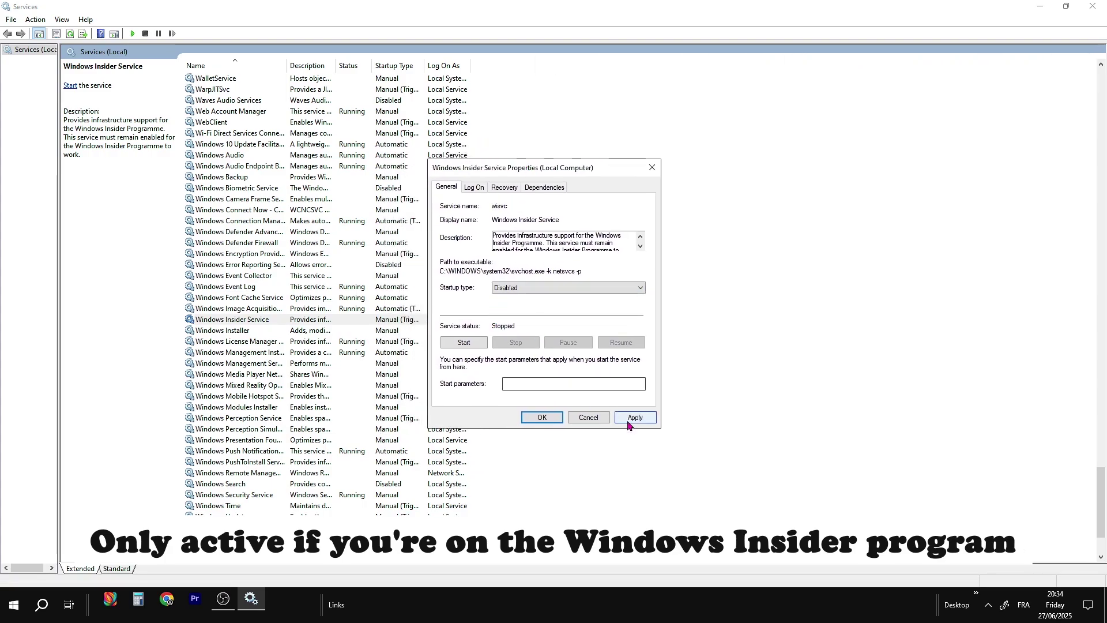
pyautogui.click(633, 417)
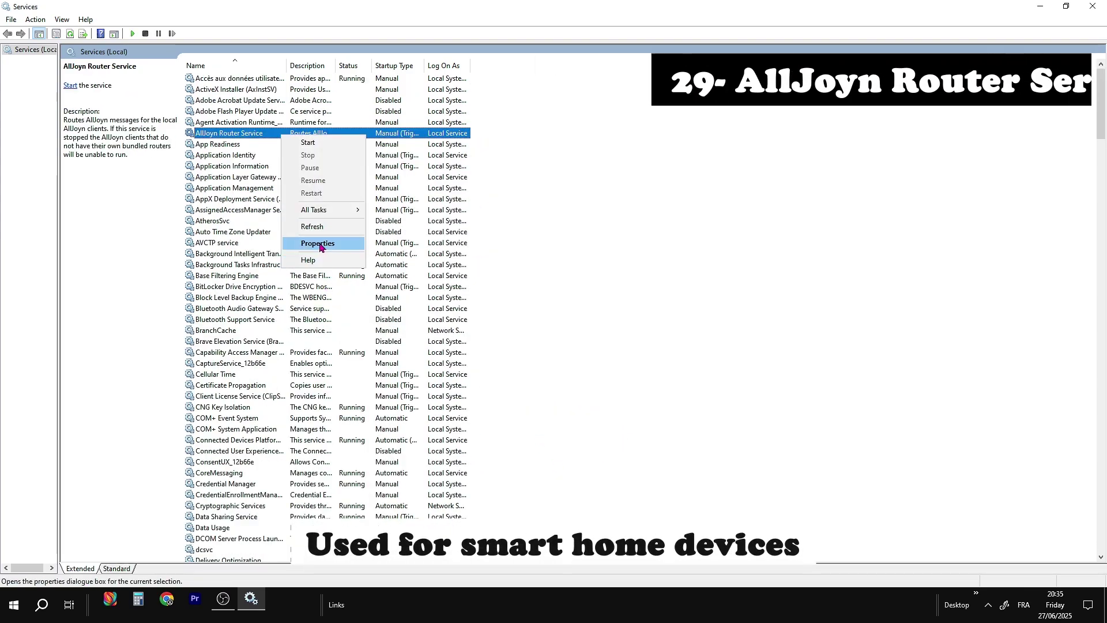
# Set AllJoyn Router Service startup type to Disabled and confirm with OK.
pyautogui.click(321, 240)
pyautogui.click(559, 288)
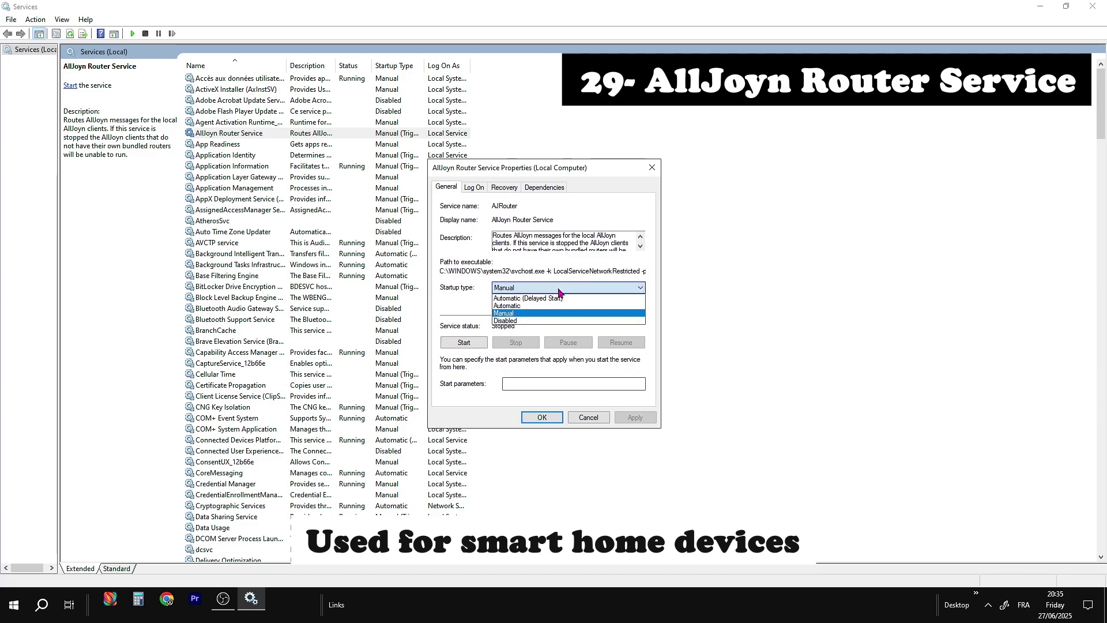
pyautogui.click(541, 321)
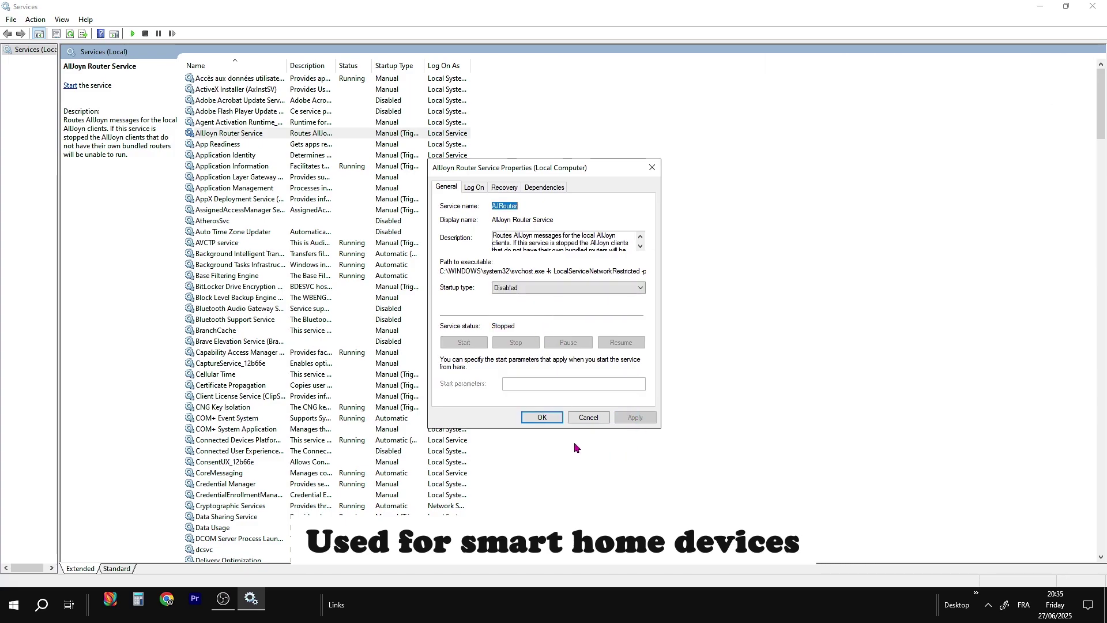
pyautogui.click(548, 419)
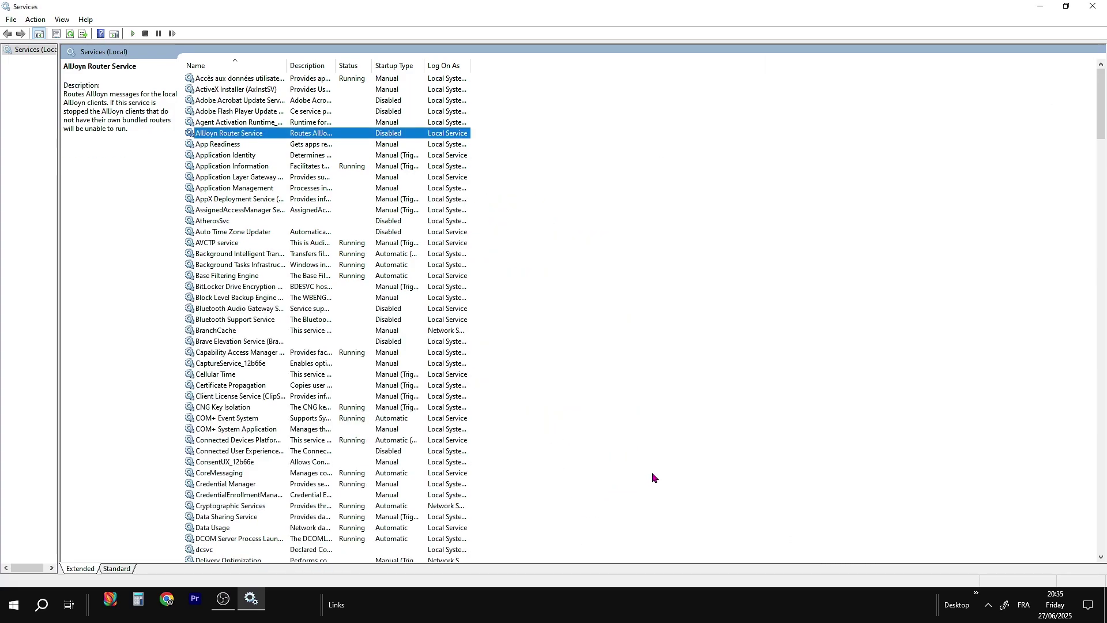
# Jump to Phone Service by typing 'ph', set its startup type to Disabled, and apply.
pyautogui.write('ph')
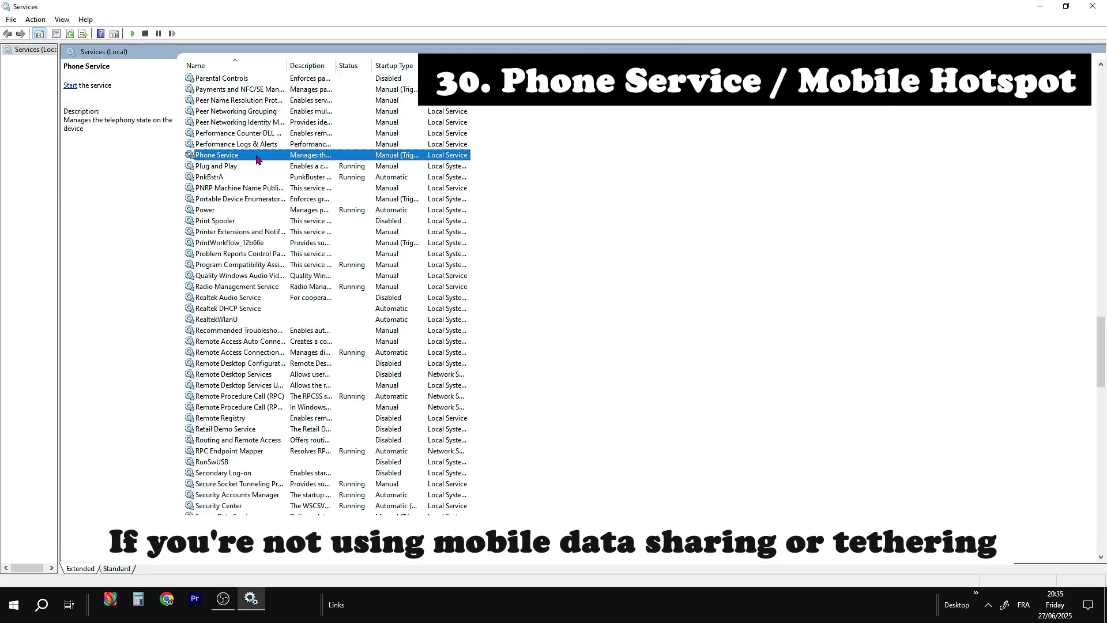
pyautogui.rightClick(256, 159)
pyautogui.click(297, 263)
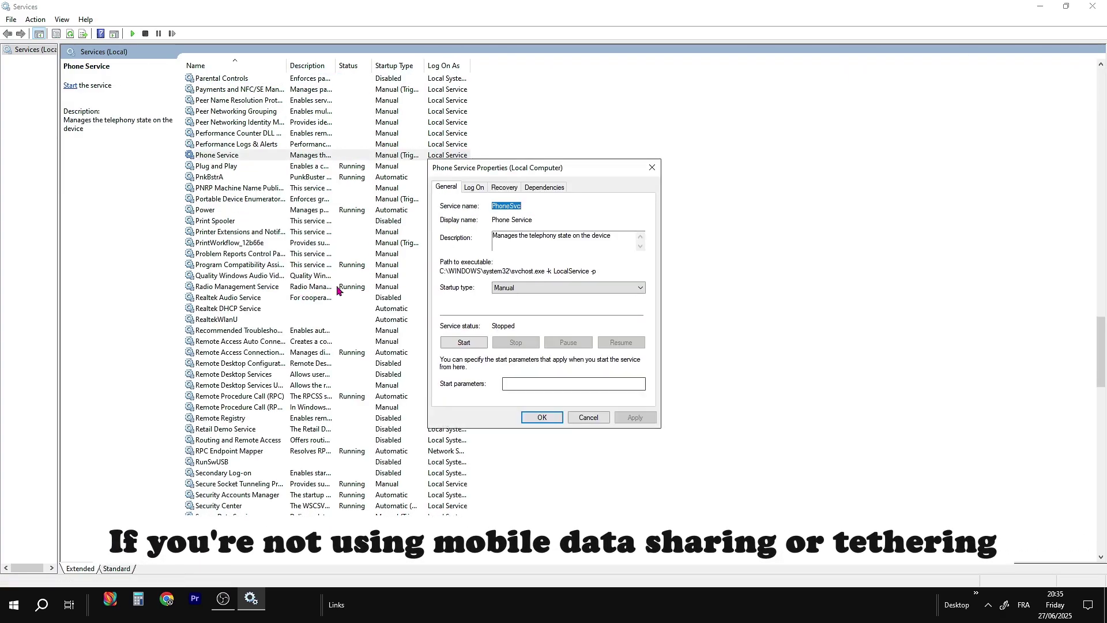
pyautogui.click(528, 289)
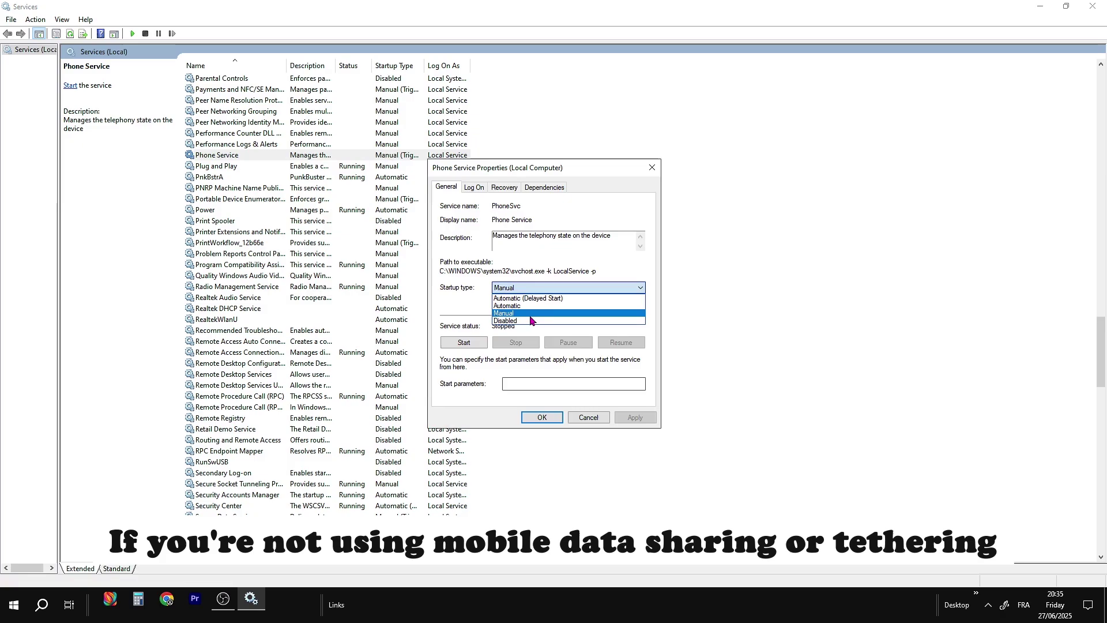
pyautogui.click(519, 328)
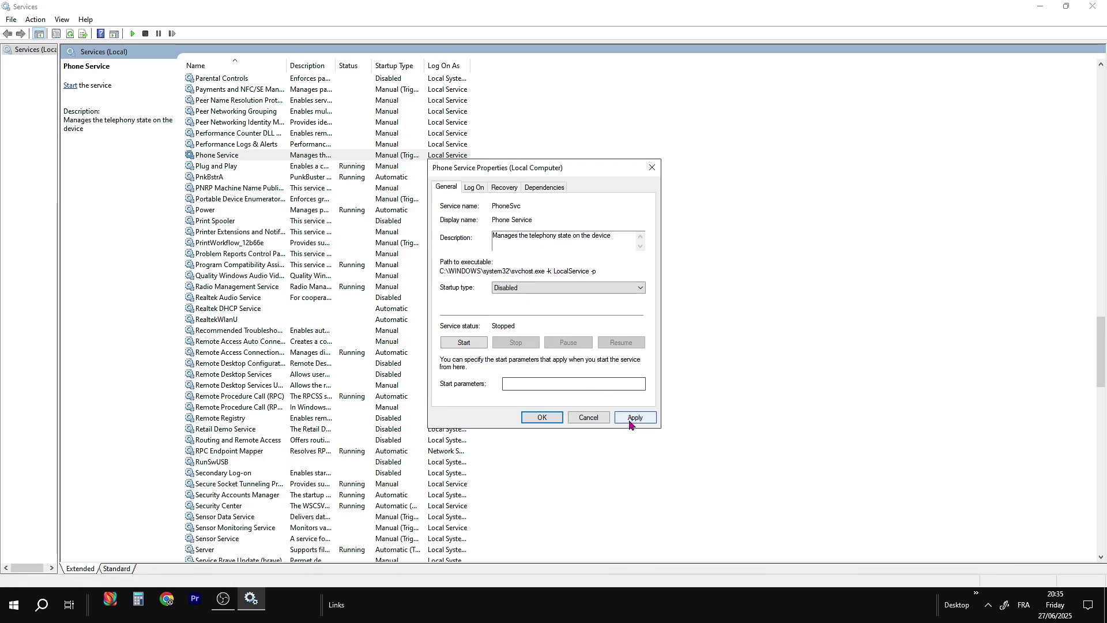
pyautogui.click(630, 420)
pyautogui.click(542, 417)
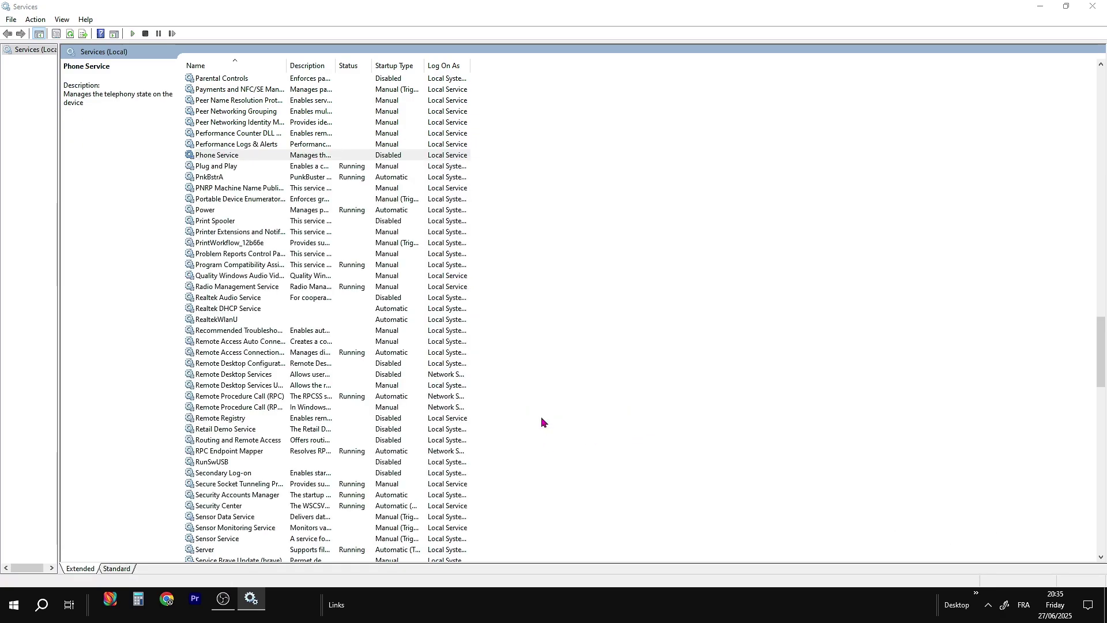